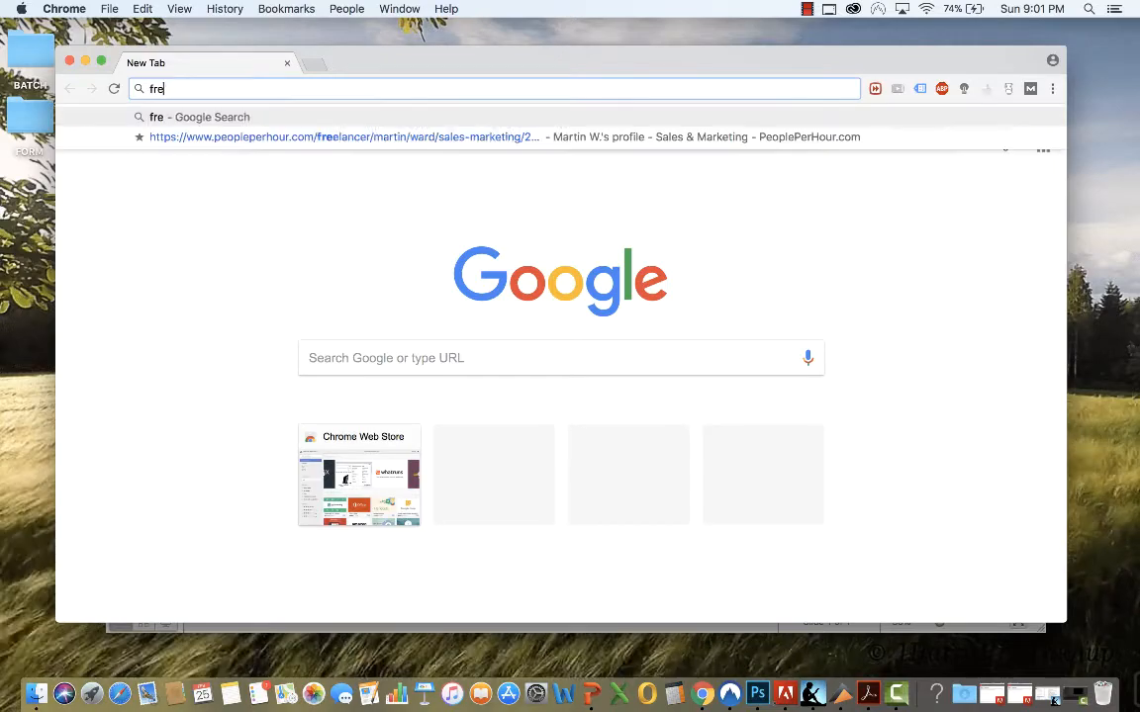
# Search Google for "free vector images" and open the Freepik graphics vectors result.
pyautogui.write('images')
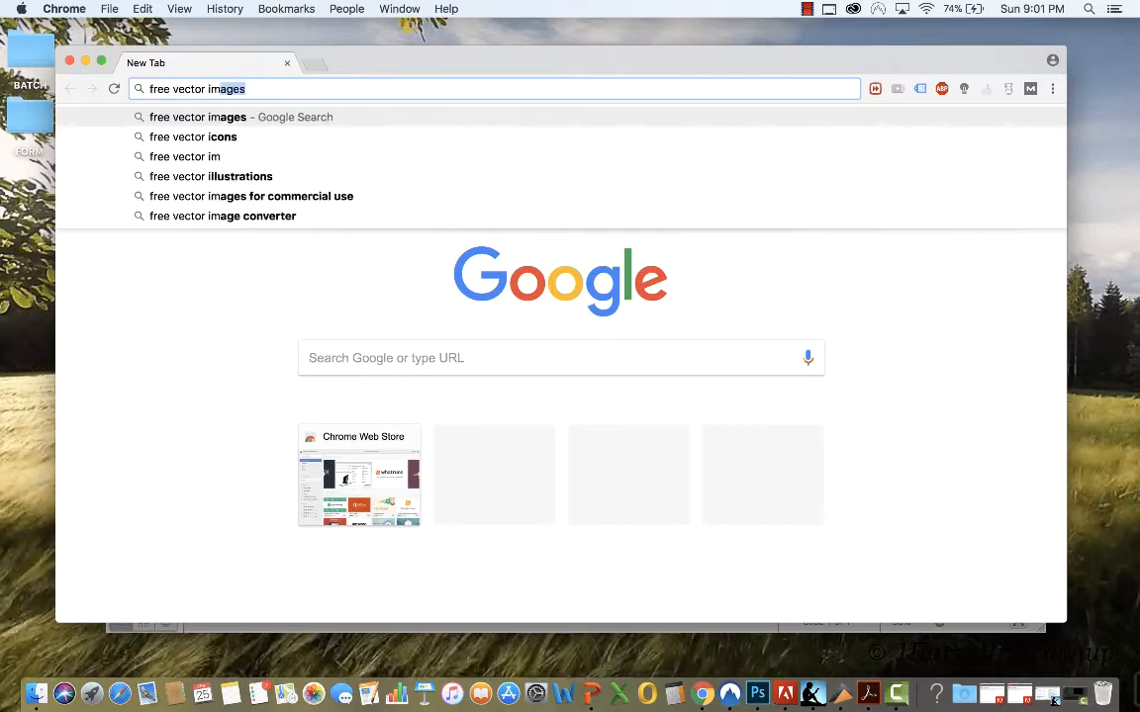
pyautogui.press('Return')
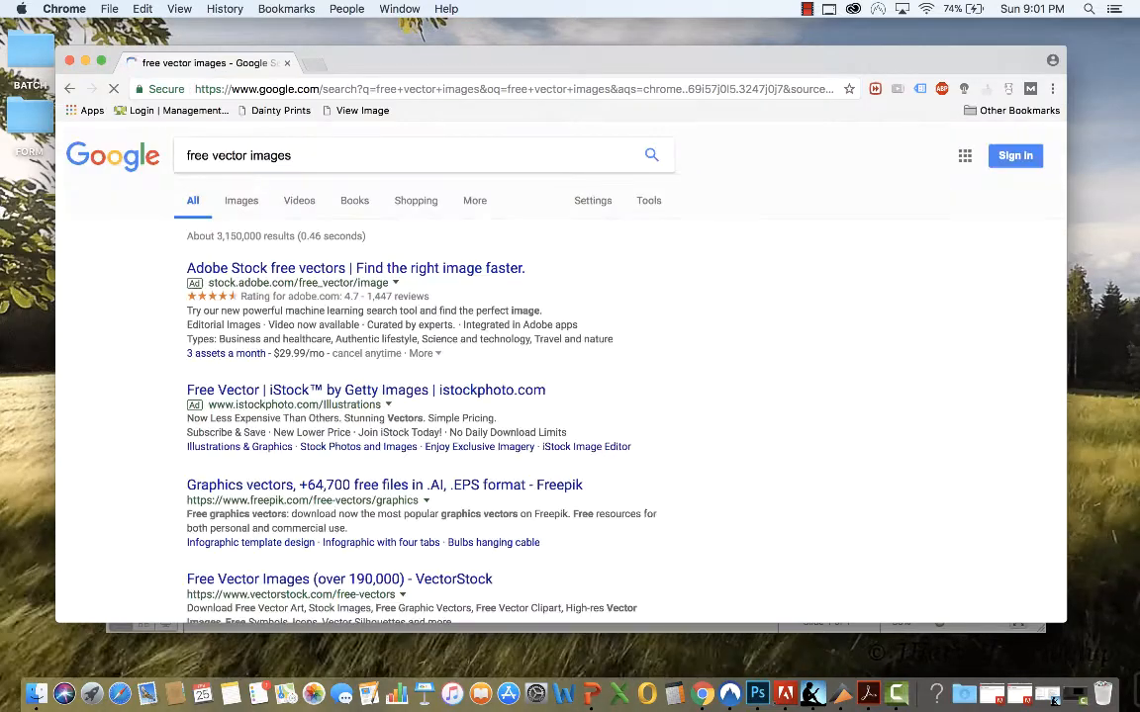
pyautogui.scroll(-2, 569, 376)
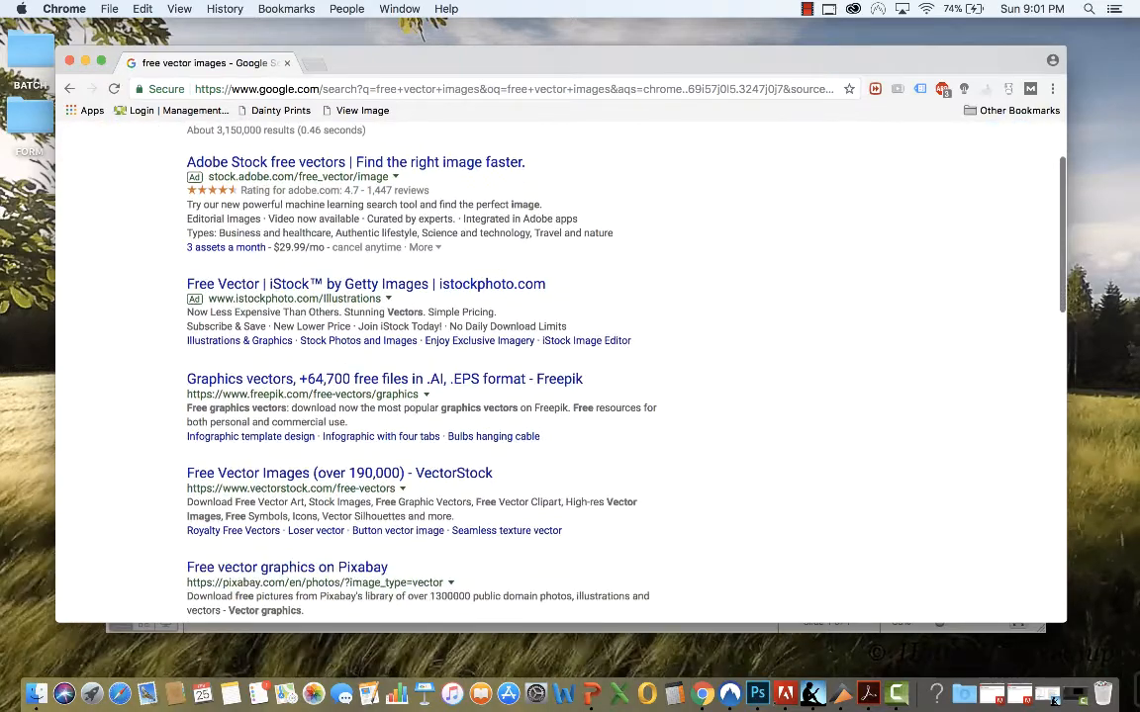
pyautogui.click(385, 379)
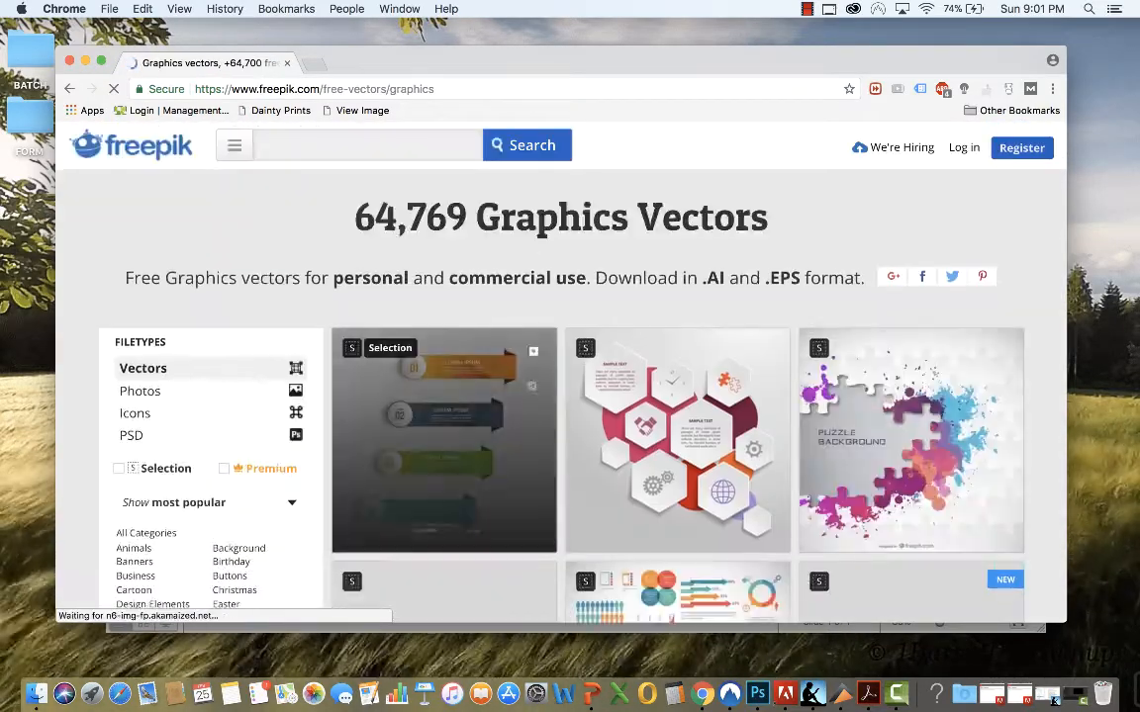
# Search Freepik for "happy birthday invitation".
pyautogui.write('happ')
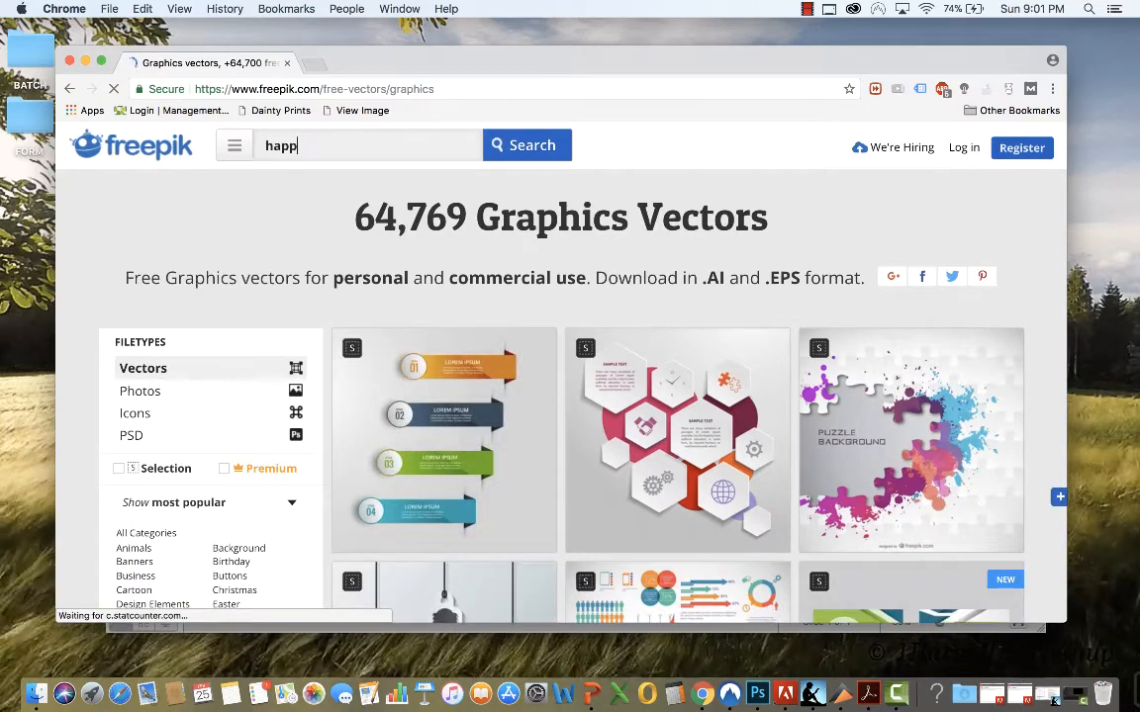
pyautogui.write('y birt')
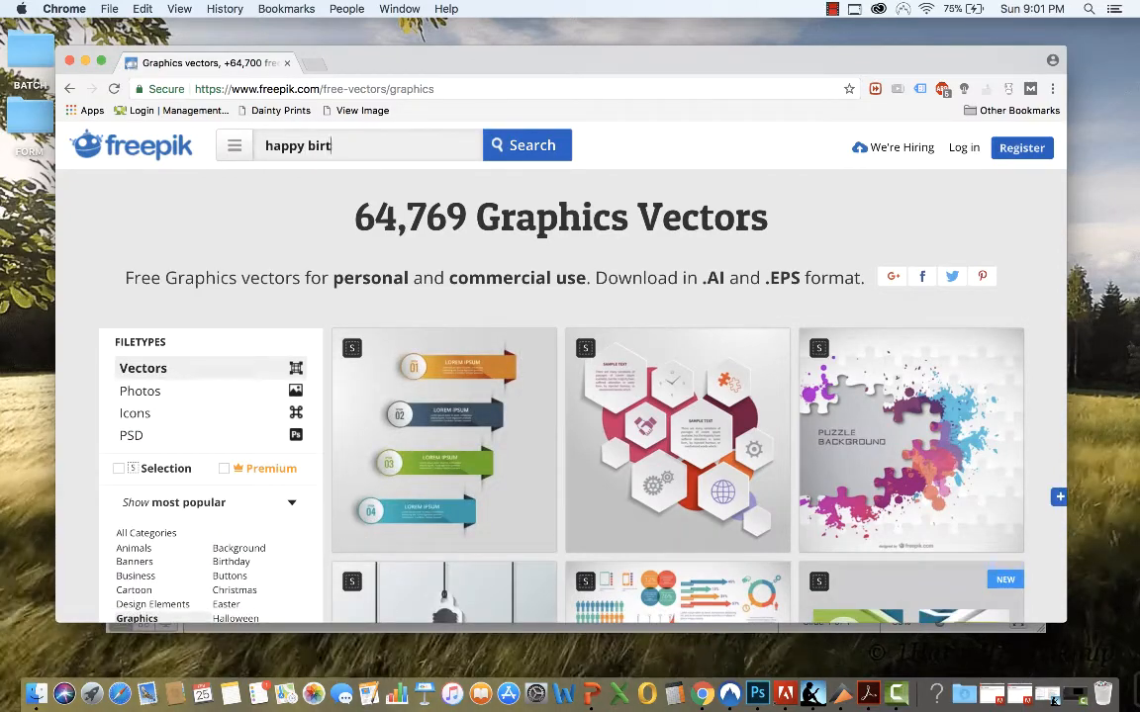
pyautogui.write('hday invitation')
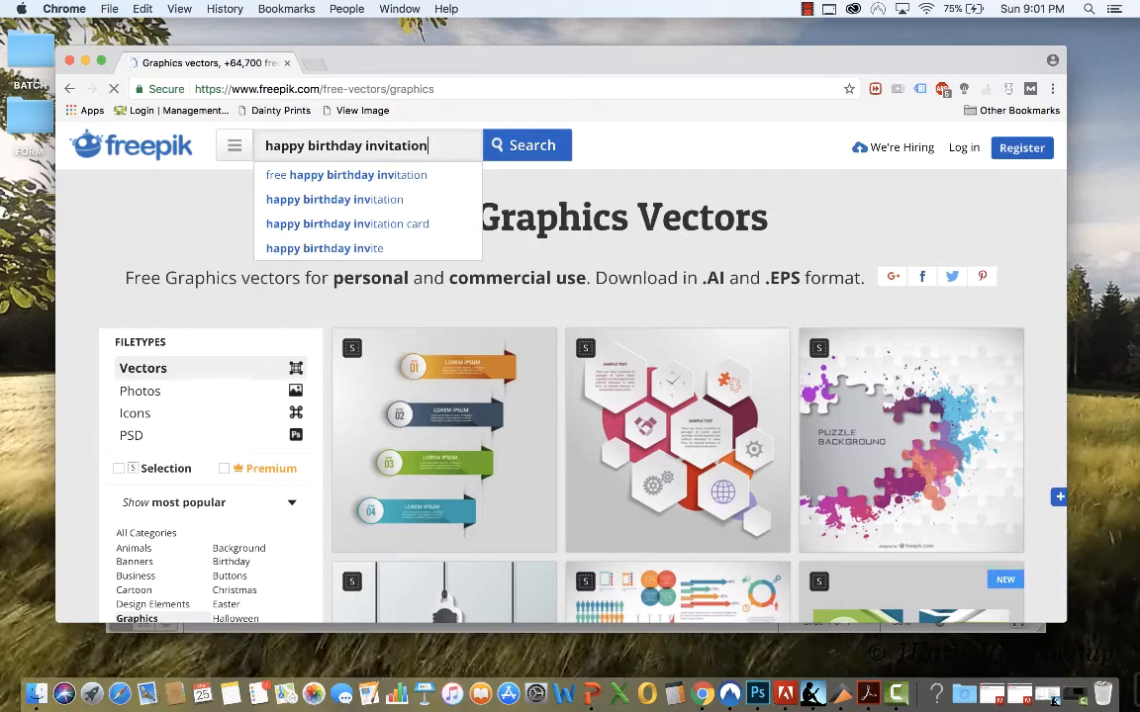
pyautogui.press('Return')
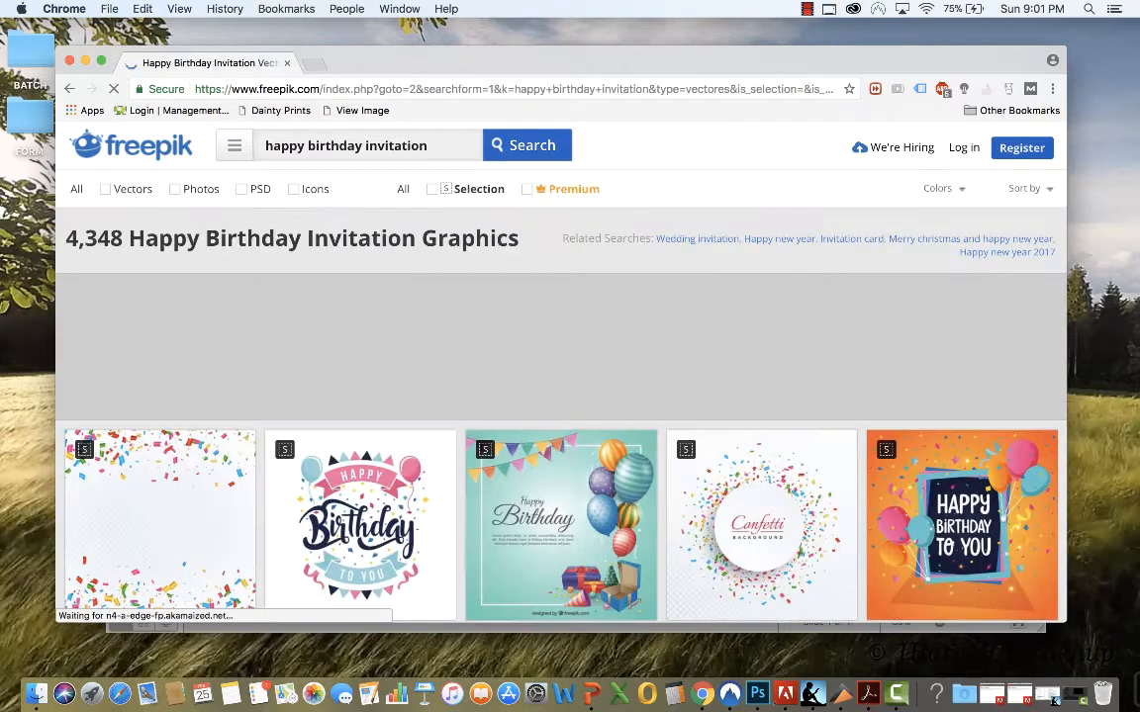
# Open the purple birthday background with colorful balloons and confetti and download it with the free license.
pyautogui.scroll(-10, 560, 395)
pyautogui.scroll(-4, 560, 297)
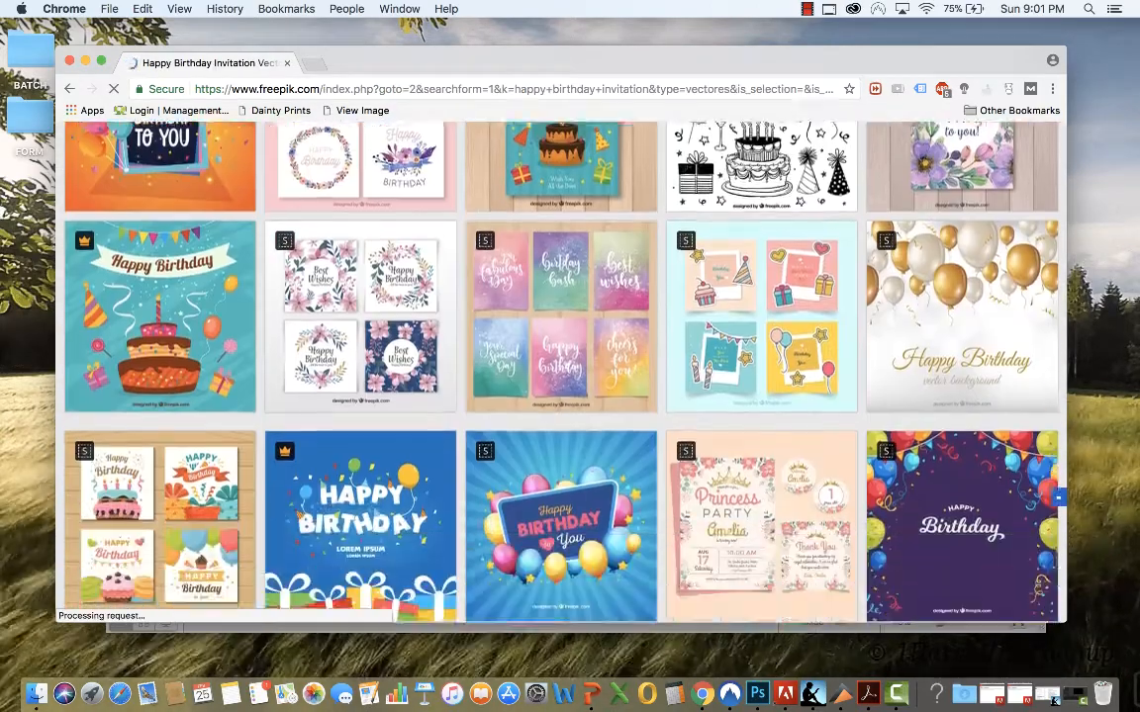
pyautogui.click(949, 426)
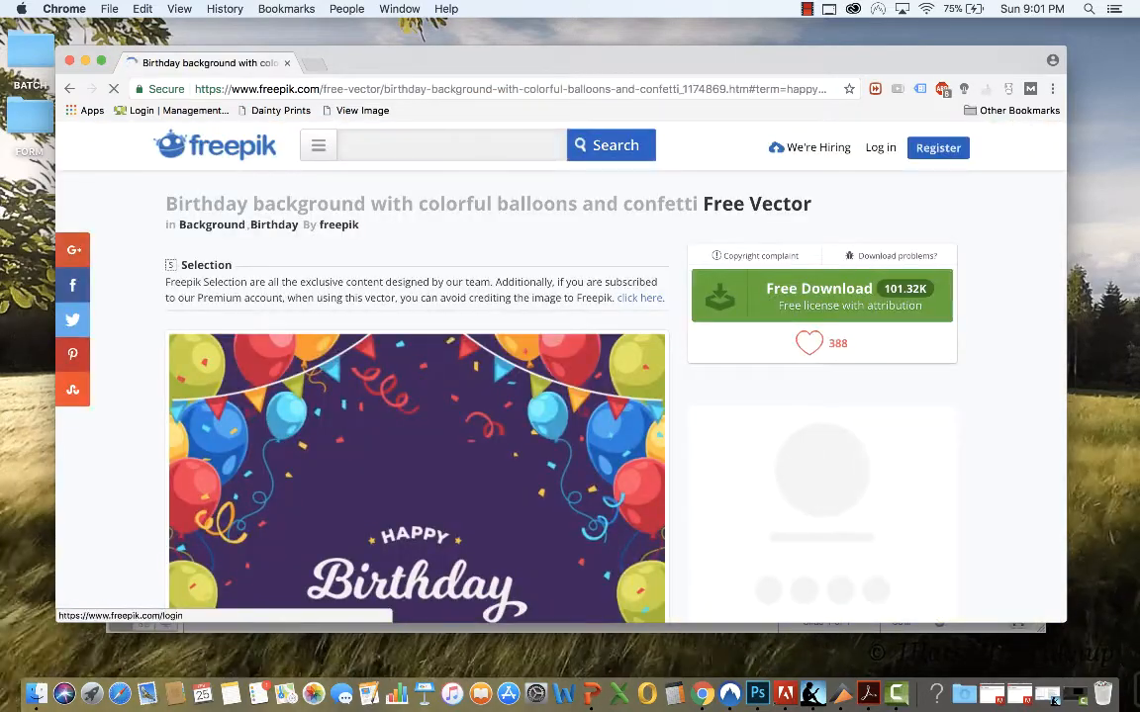
pyautogui.click(819, 294)
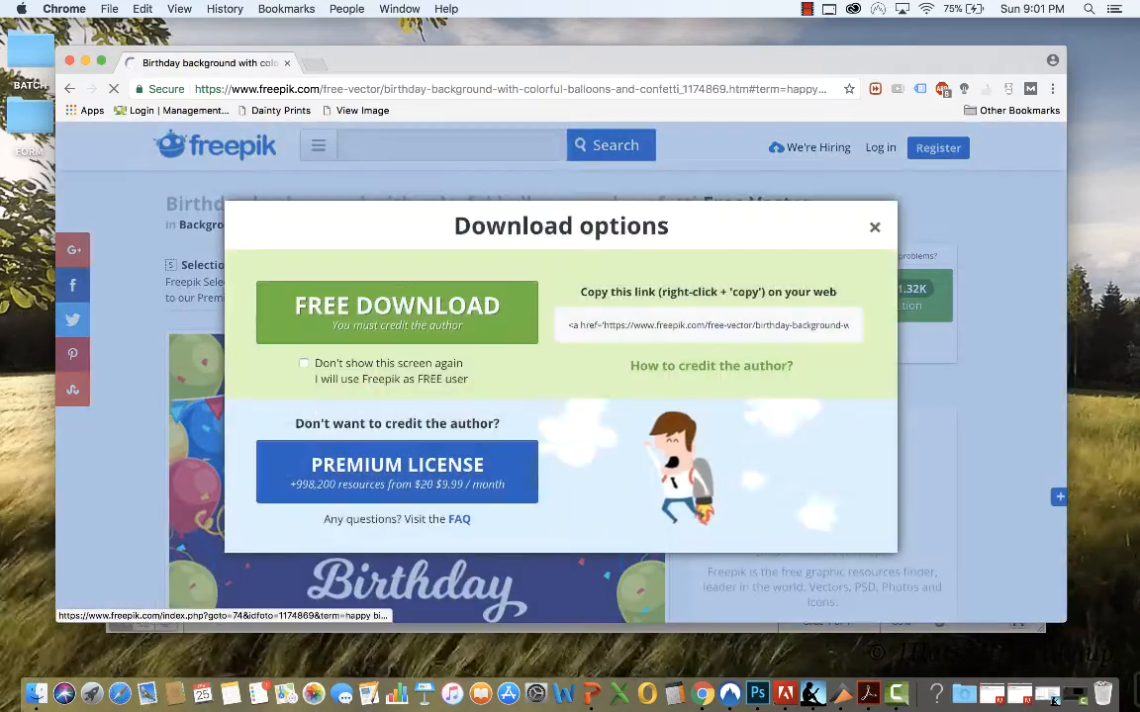
pyautogui.click(397, 312)
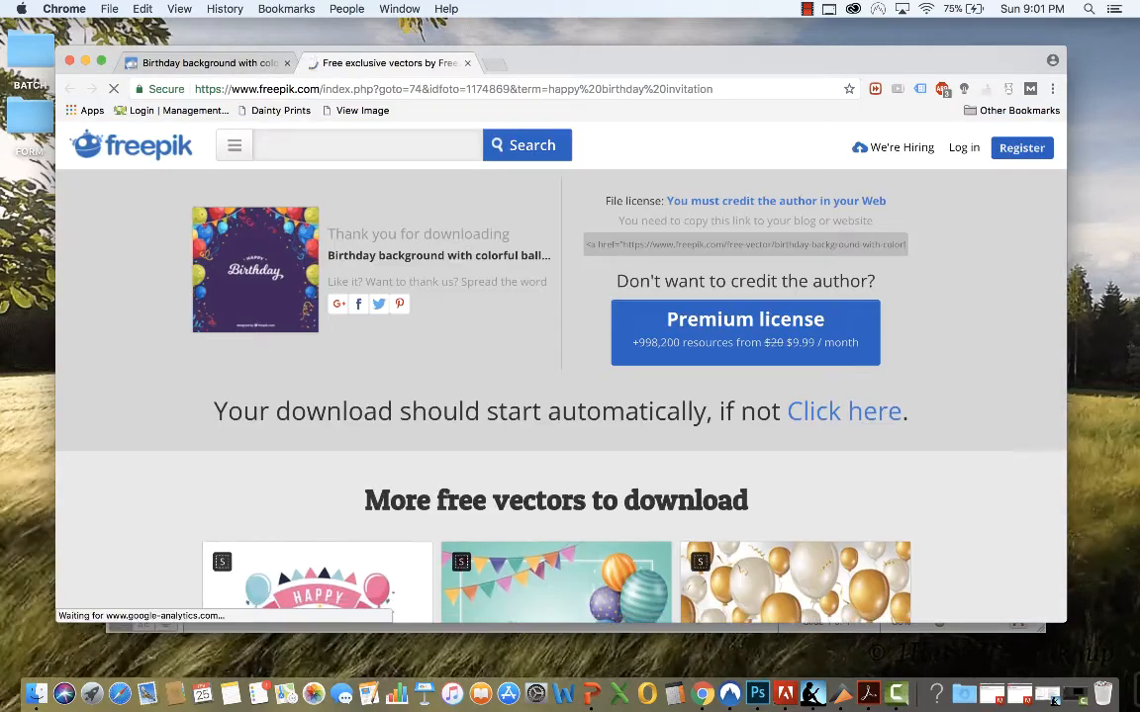
pyautogui.scroll(-2, 561, 372)
pyautogui.scroll(-1, 561, 372)
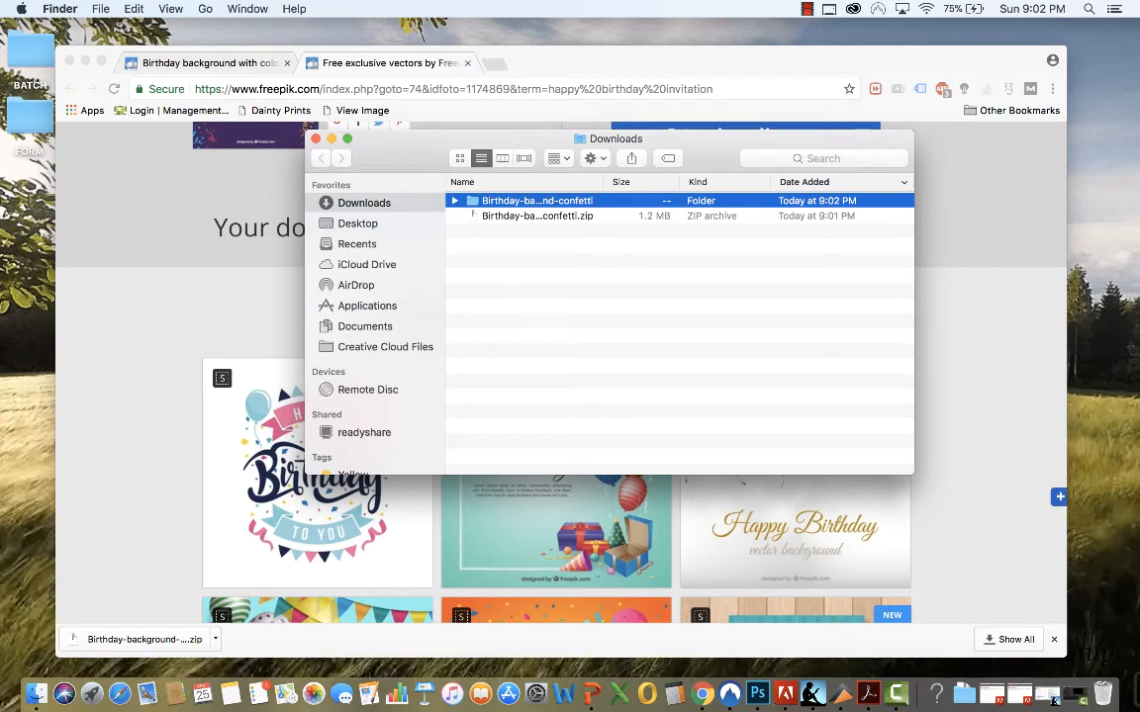
# Switch to PowerPoint and insert the EPS picture from the downloaded birthday background folder onto the blank slide.
pyautogui.click(591, 695)
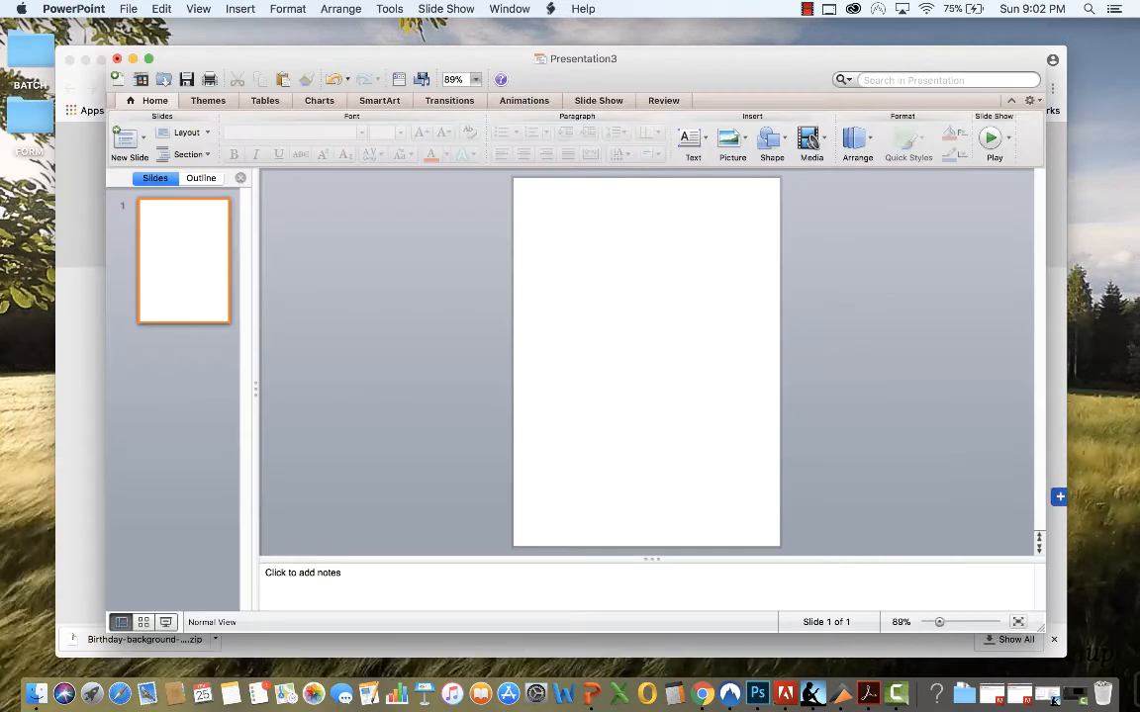
pyautogui.click(240, 9)
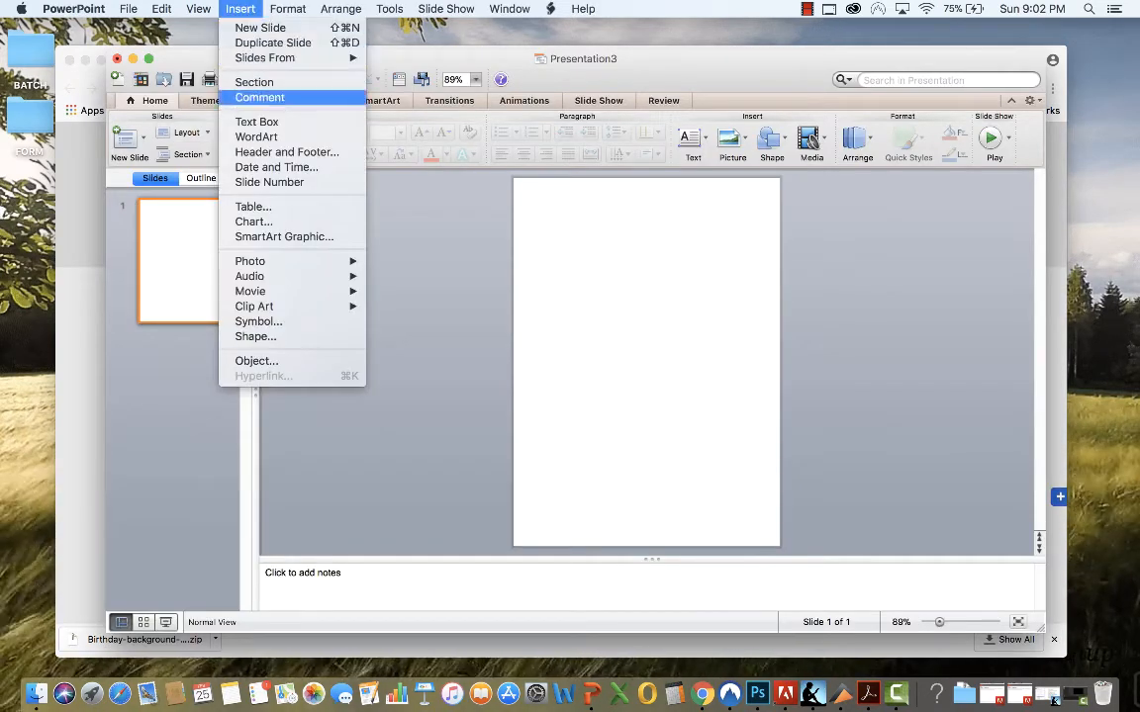
pyautogui.moveTo(297, 261)
pyautogui.click(426, 276)
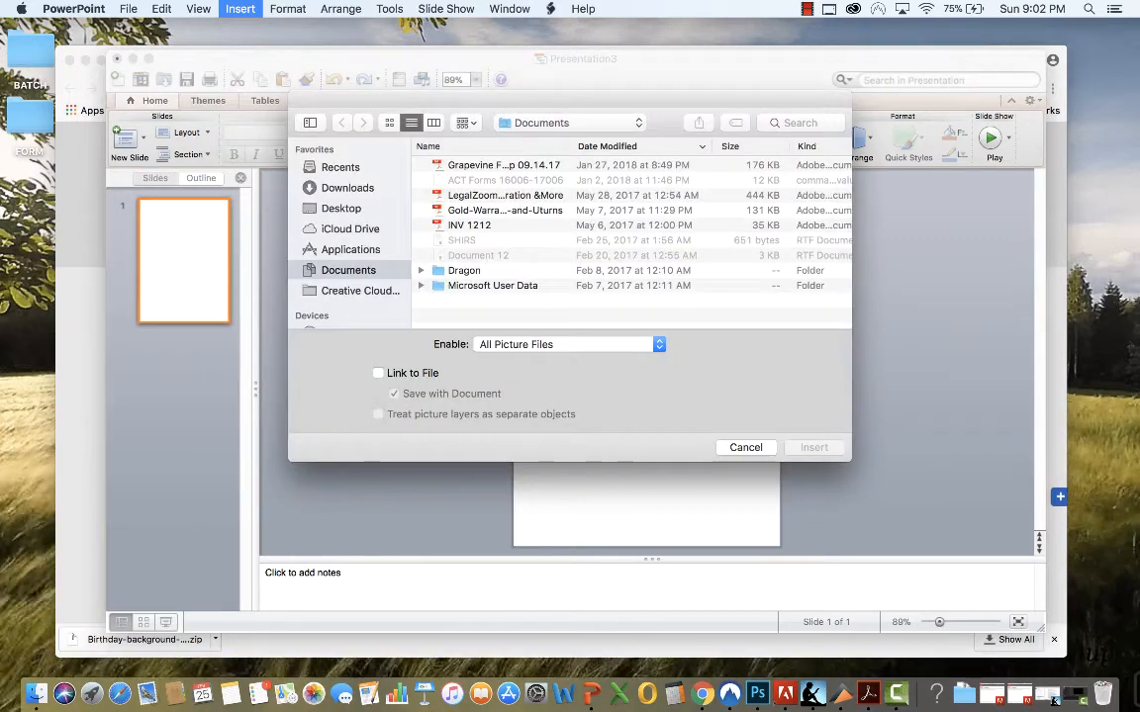
pyautogui.click(347, 188)
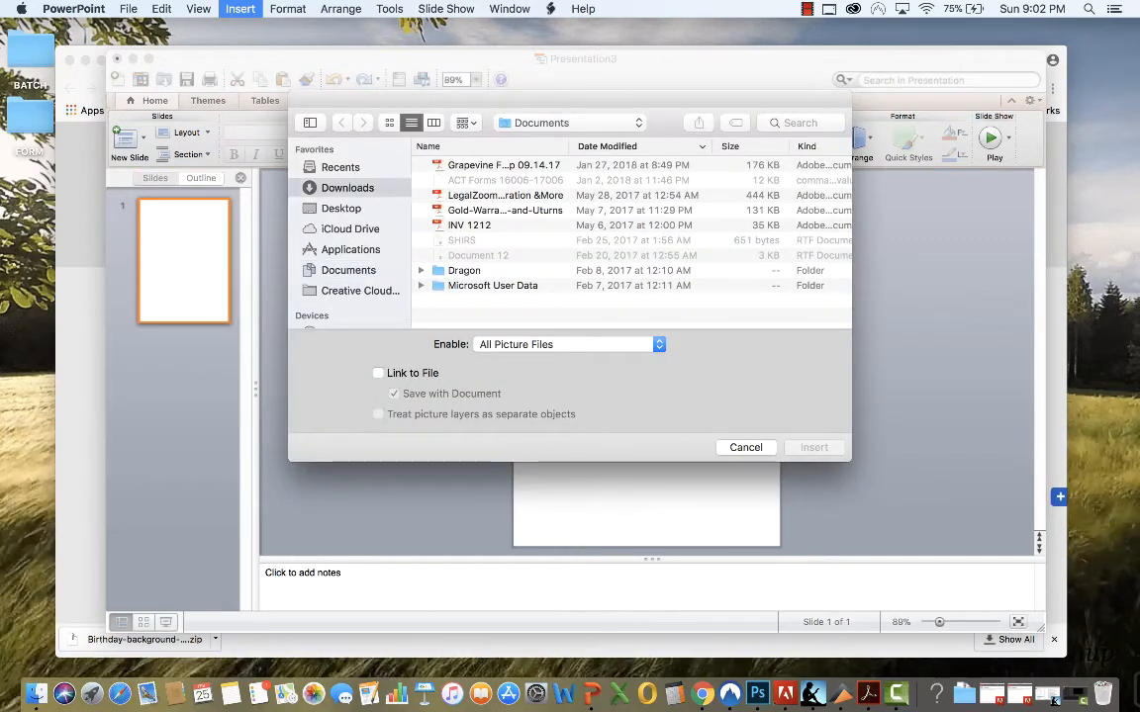
pyautogui.click(502, 165)
pyautogui.doubleClick(503, 165)
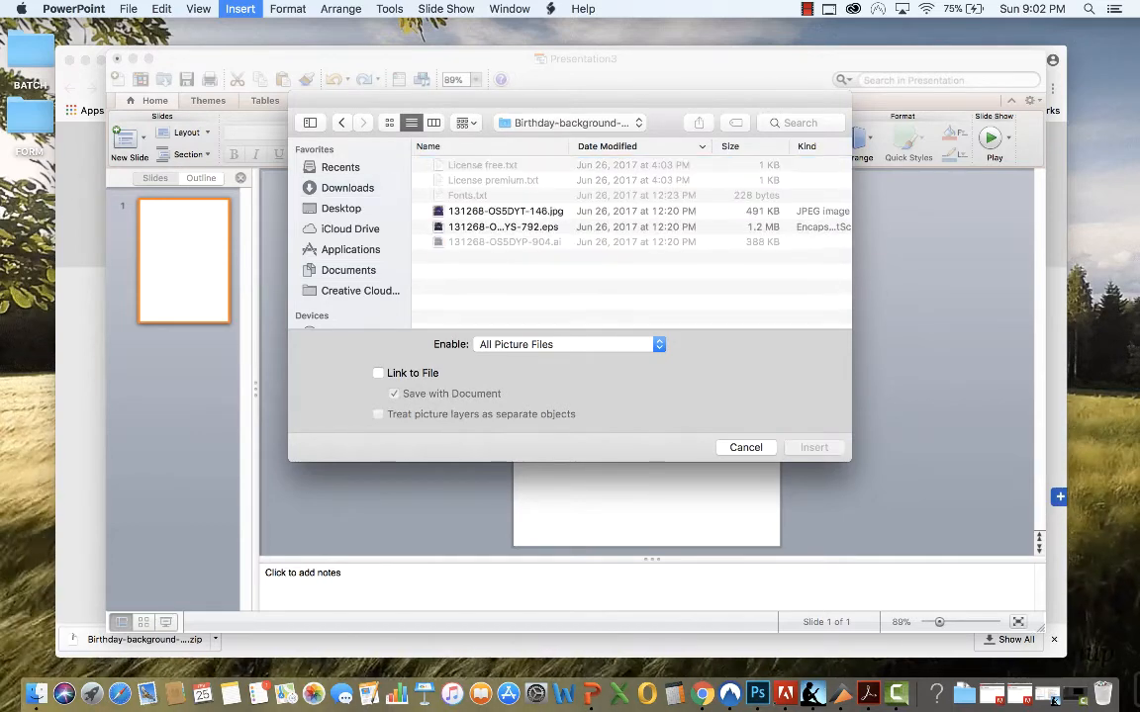
pyautogui.click(505, 212)
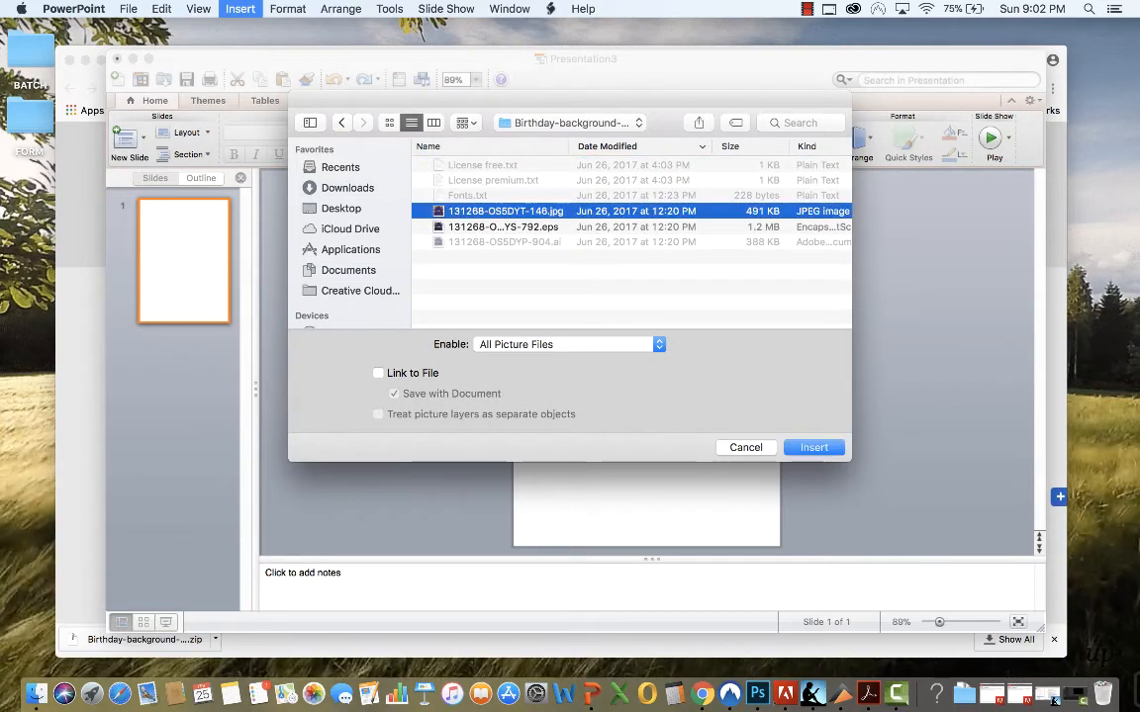
pyautogui.click(505, 227)
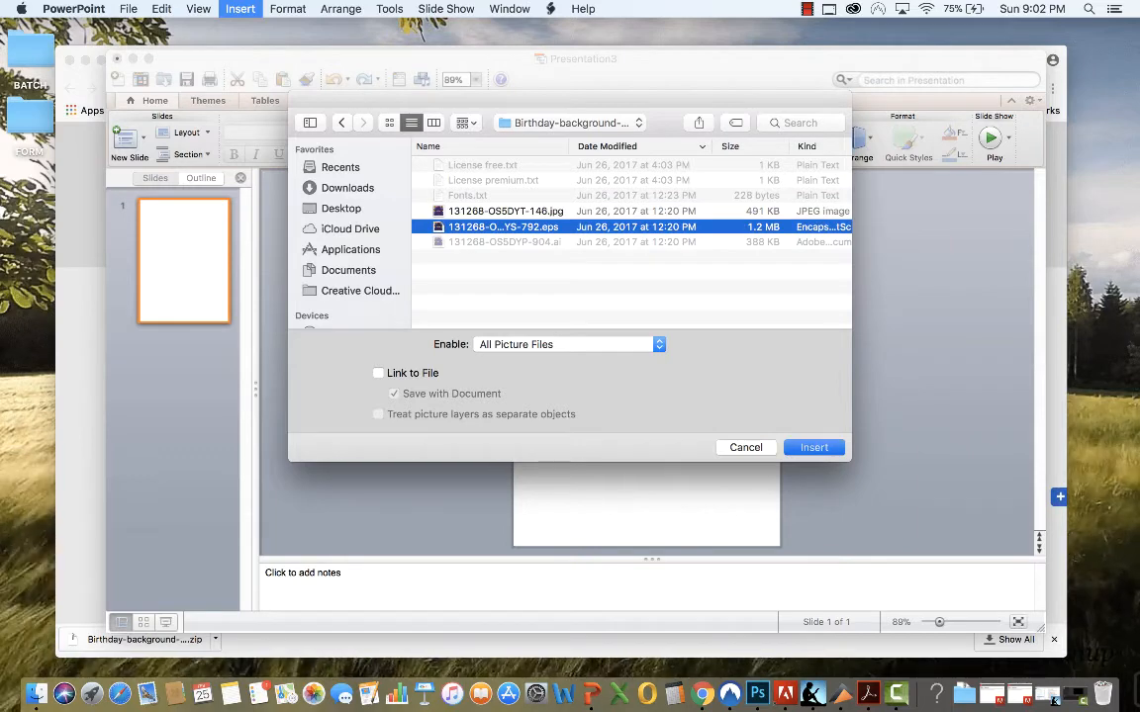
pyautogui.press('Return')
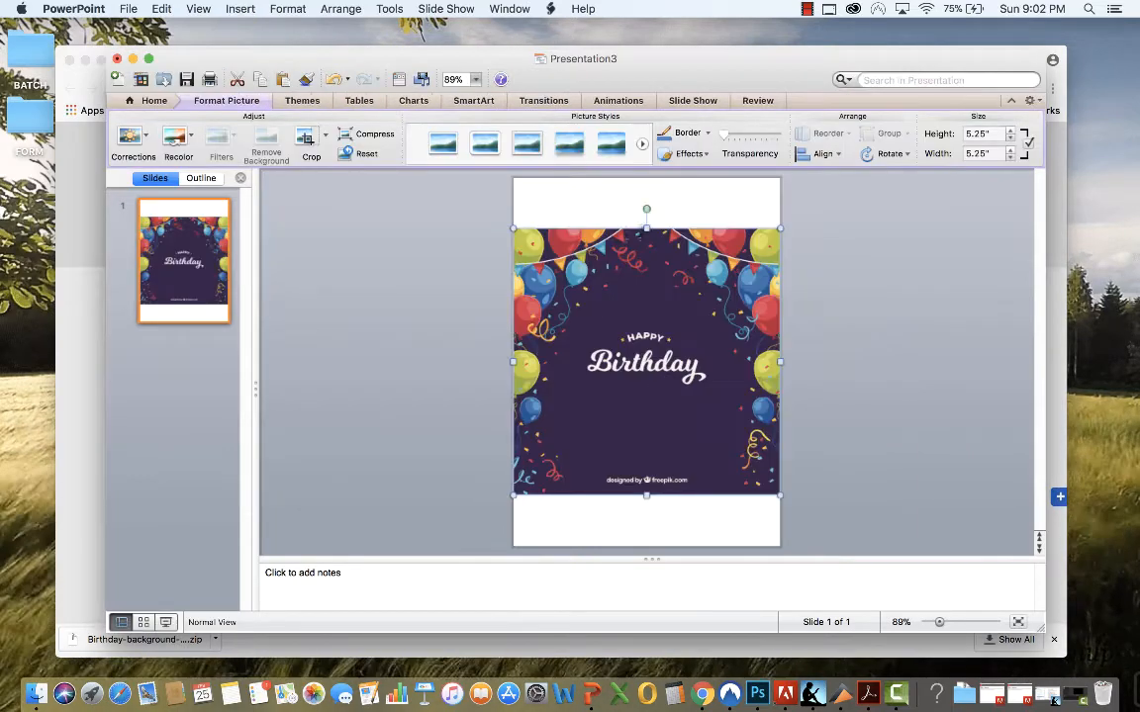
# Stretch the birthday picture to the slide's full height and past both sides, about 7.25" high and 6.95" wide.
pyautogui.moveTo(647, 229); pyautogui.dragTo(647, 179)
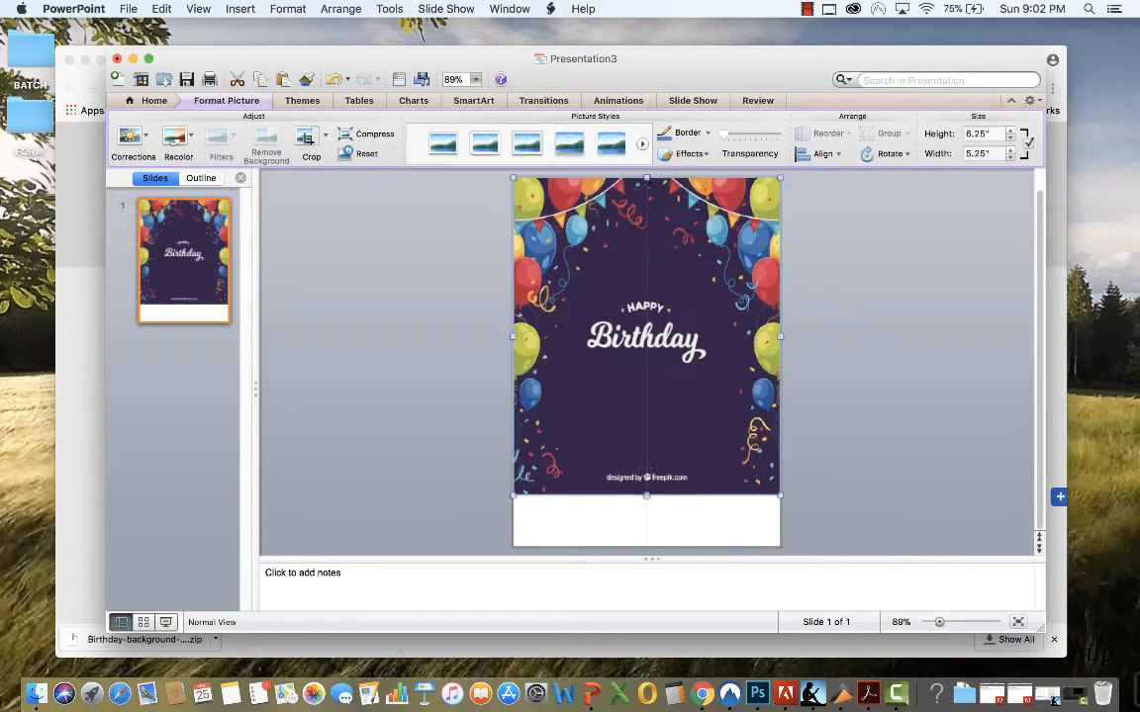
pyautogui.moveTo(646, 494); pyautogui.dragTo(656, 547)
pyautogui.moveTo(781, 361); pyautogui.dragTo(834, 364)
pyautogui.moveTo(513, 361); pyautogui.dragTo(478, 368)
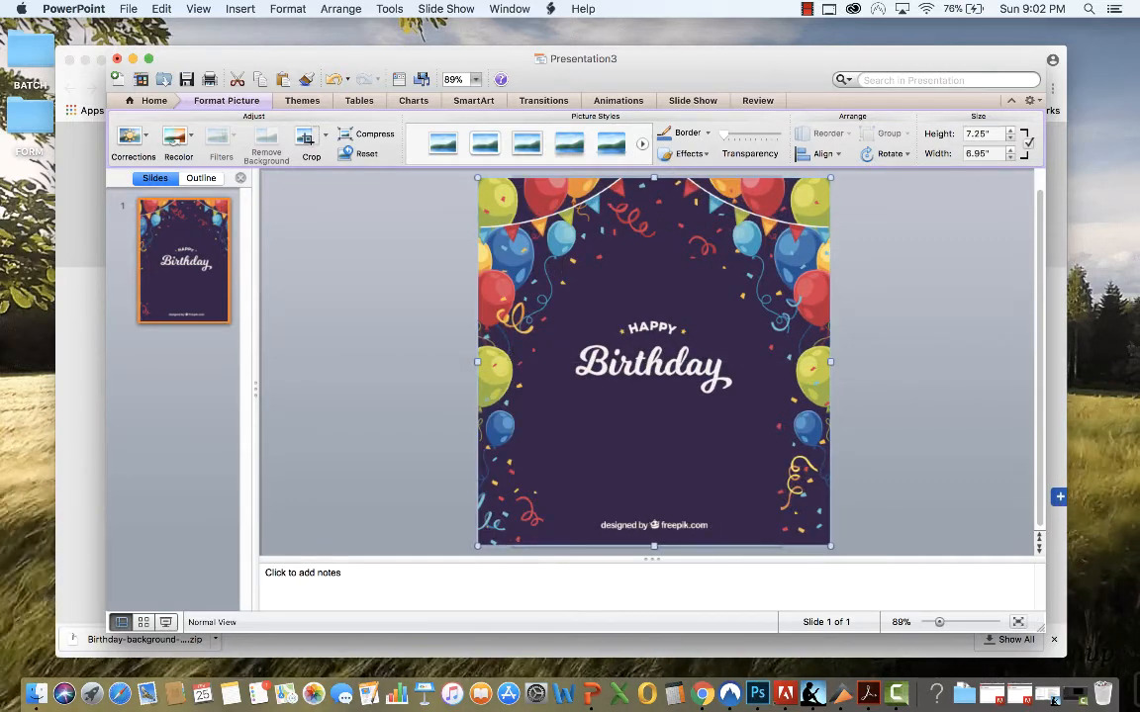
# Draw a rectangle over the picture's Happy Birthday lettering and narrow it to fit between the side balloons.
pyautogui.click(153, 100)
pyautogui.click(771, 138)
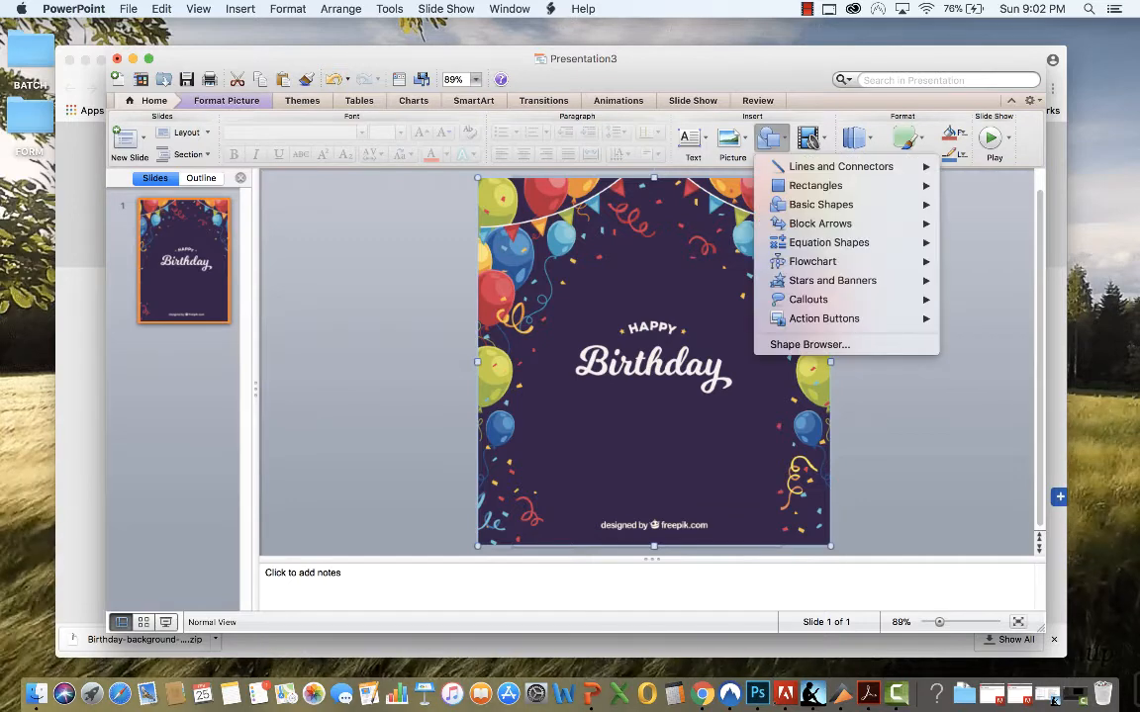
pyautogui.moveTo(821, 185)
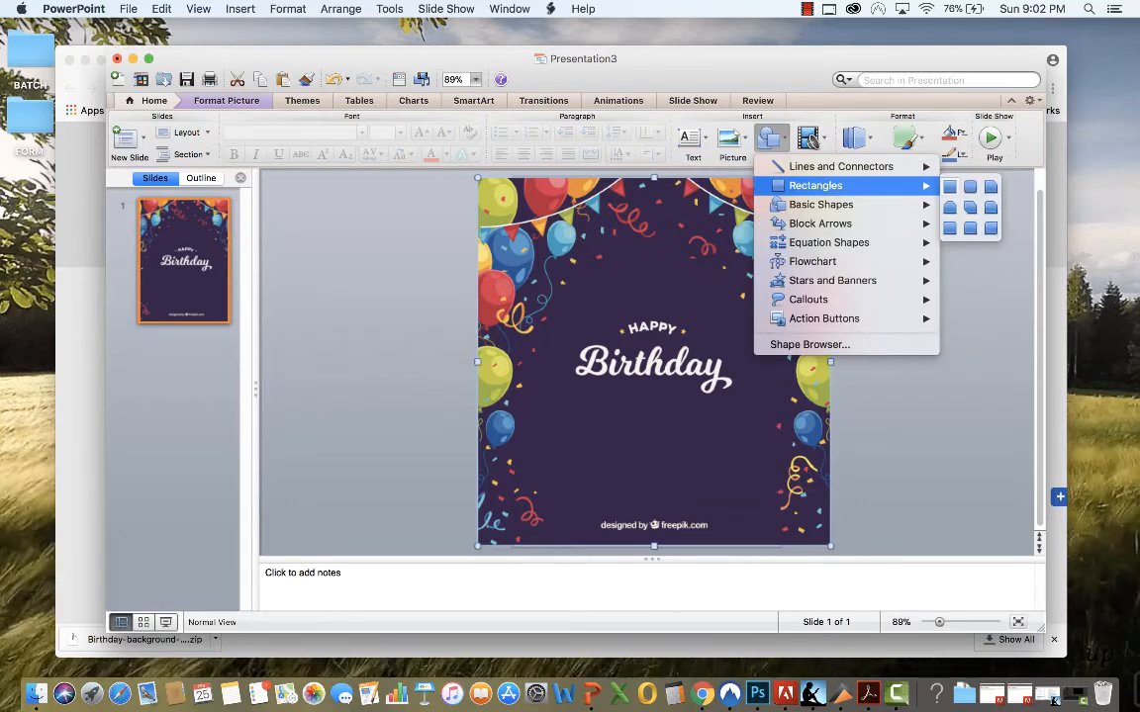
pyautogui.click(949, 187)
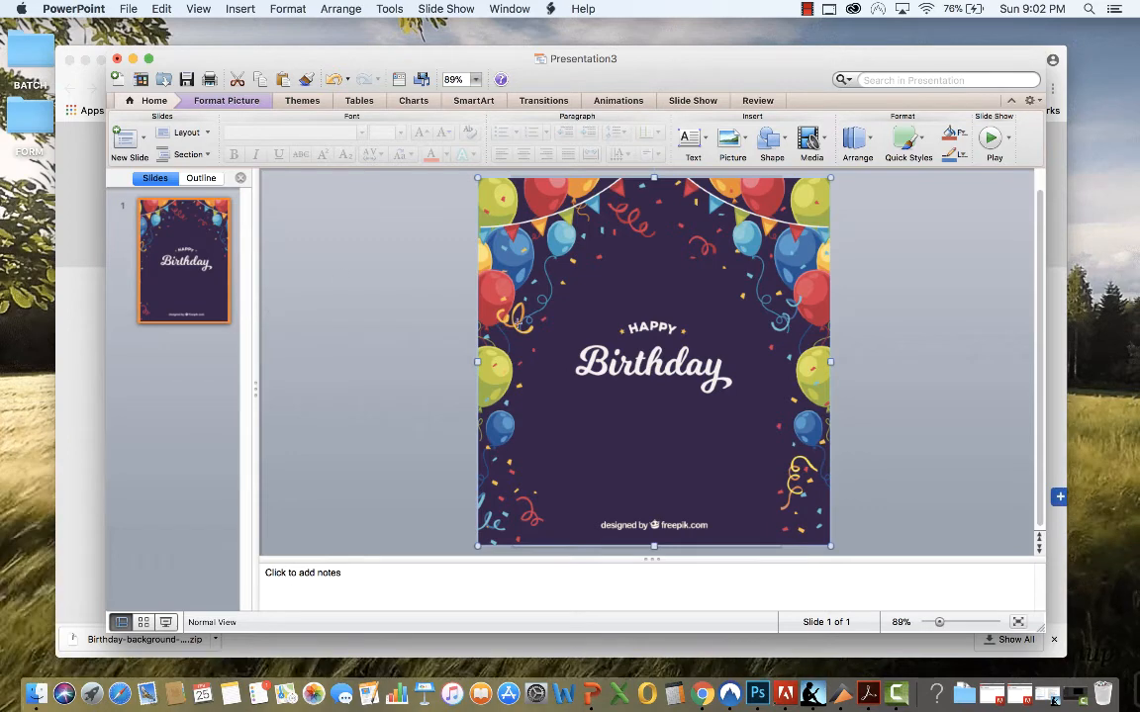
pyautogui.moveTo(532, 315)
pyautogui.mouseDown()
pyautogui.moveTo(579, 374)
pyautogui.moveTo(764, 484)
pyautogui.moveTo(781, 527)
pyautogui.mouseUp()
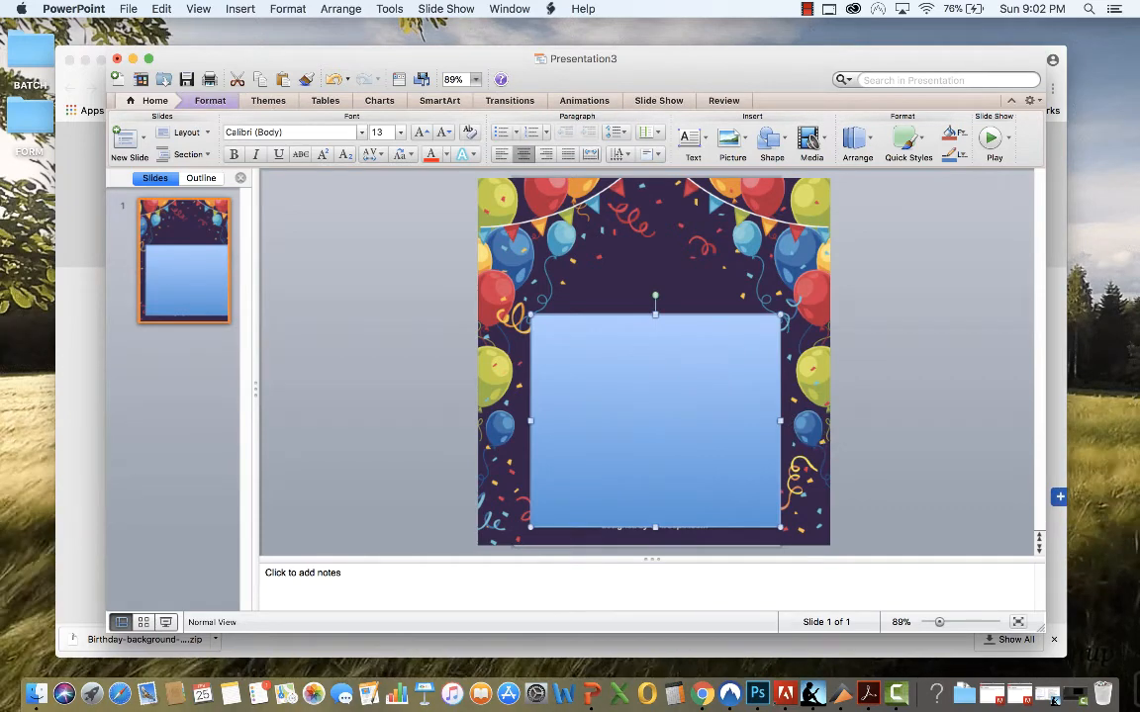
pyautogui.moveTo(781, 421); pyautogui.dragTo(767, 428)
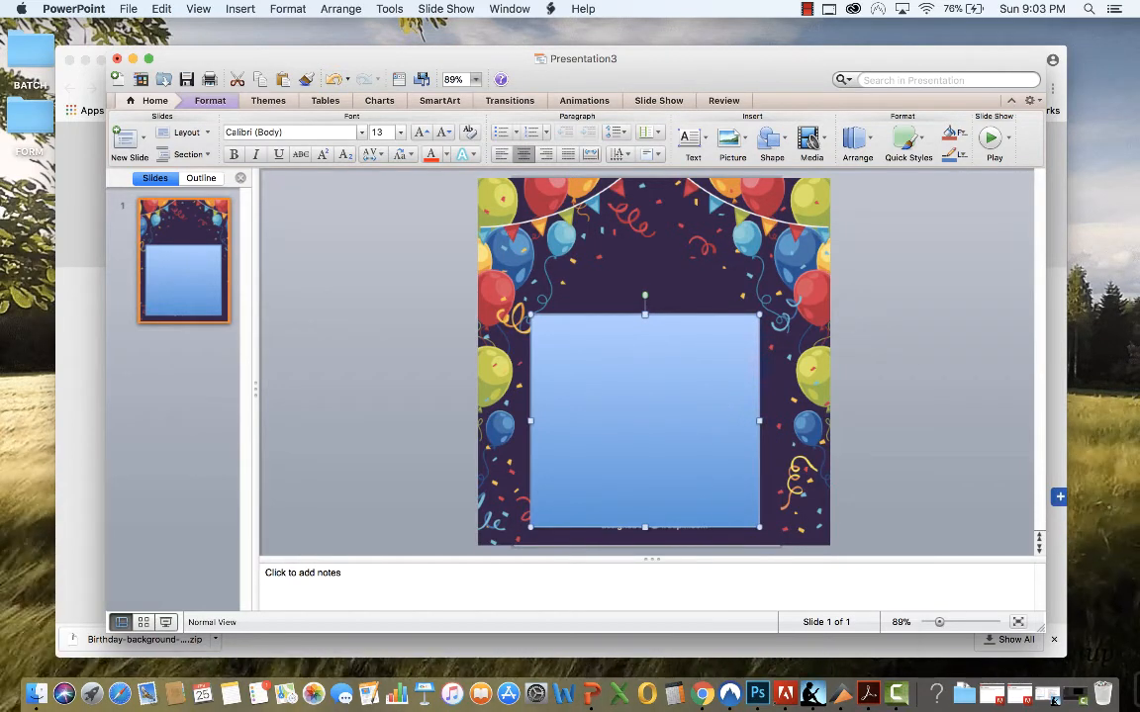
# Fill the rectangle with solid white.
pyautogui.rightClick(720, 408)
pyautogui.click(776, 596)
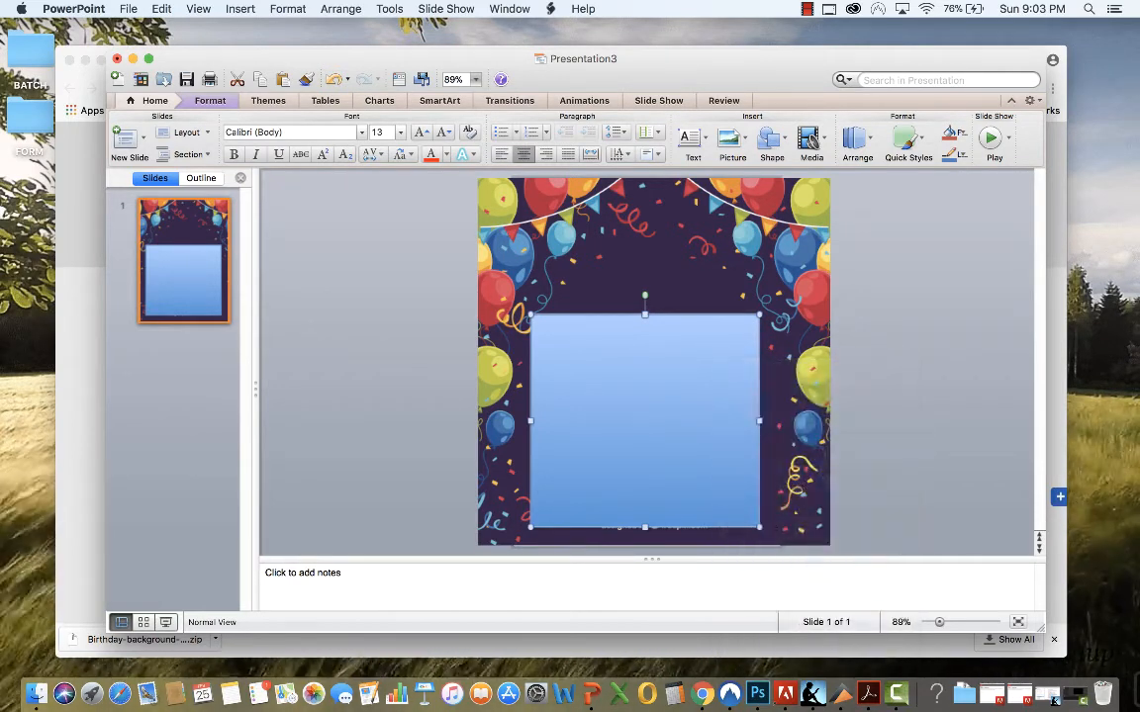
pyautogui.click(340, 76)
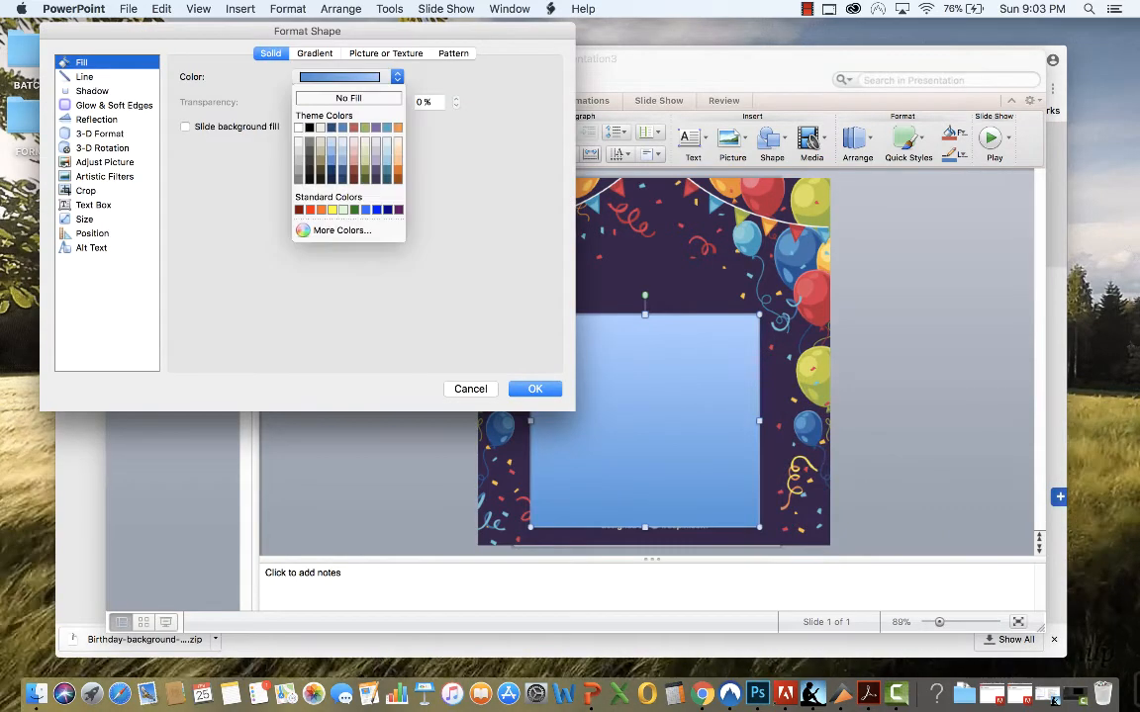
pyautogui.click(298, 127)
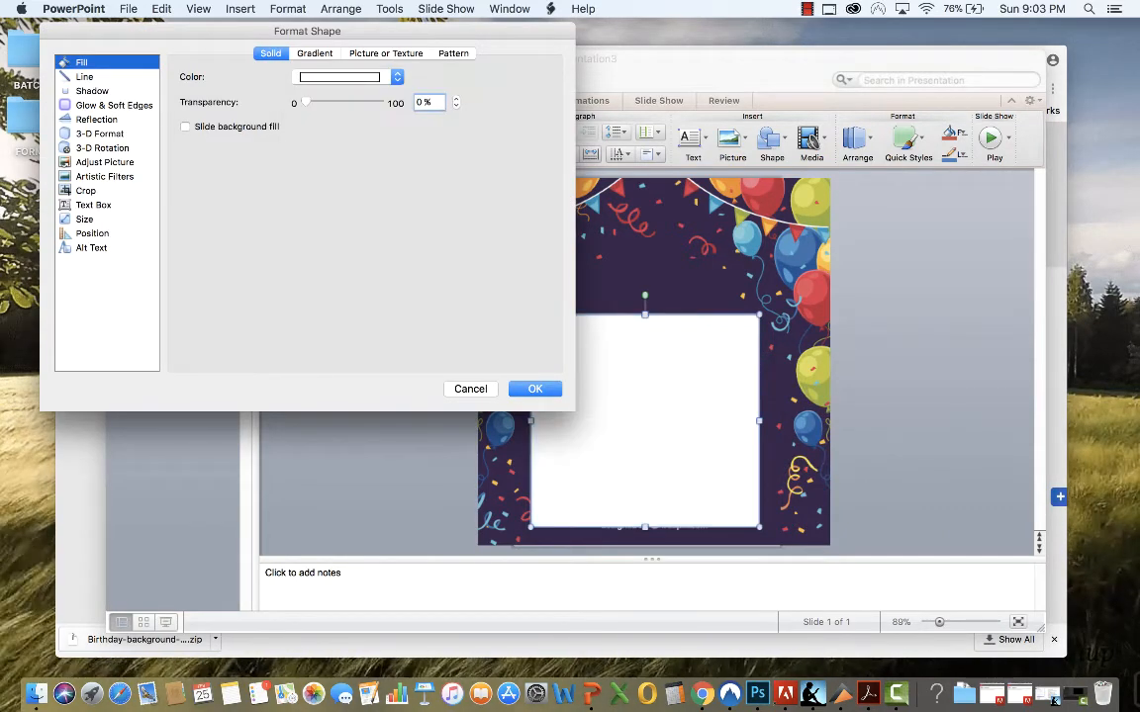
pyautogui.click(535, 388)
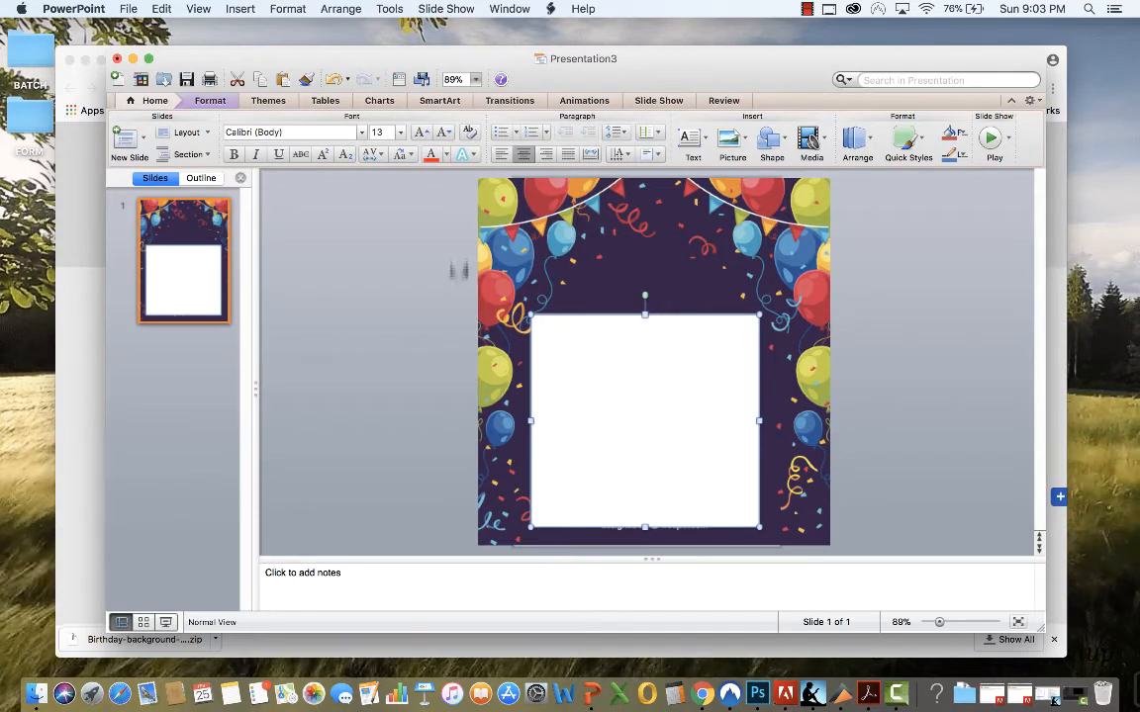
# Add a text box beside the slide reading "HAPPY BIRTHDAY PARTY".
pyautogui.click(689, 139)
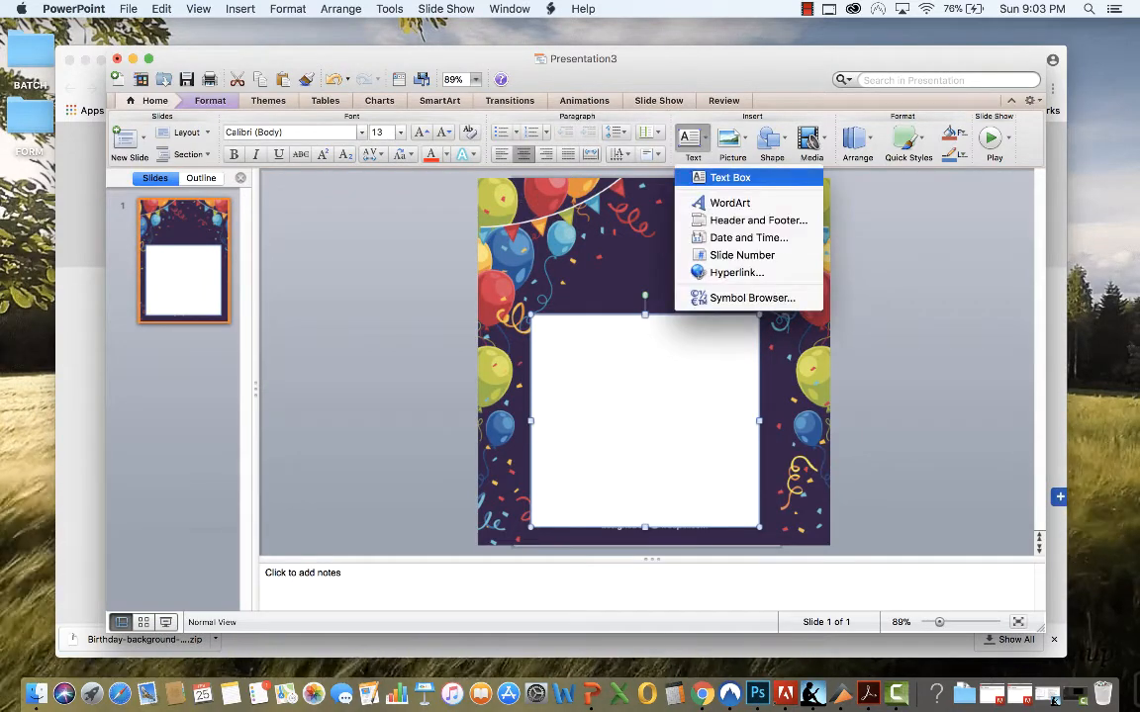
pyautogui.click(720, 175)
pyautogui.moveTo(288, 257); pyautogui.dragTo(462, 358)
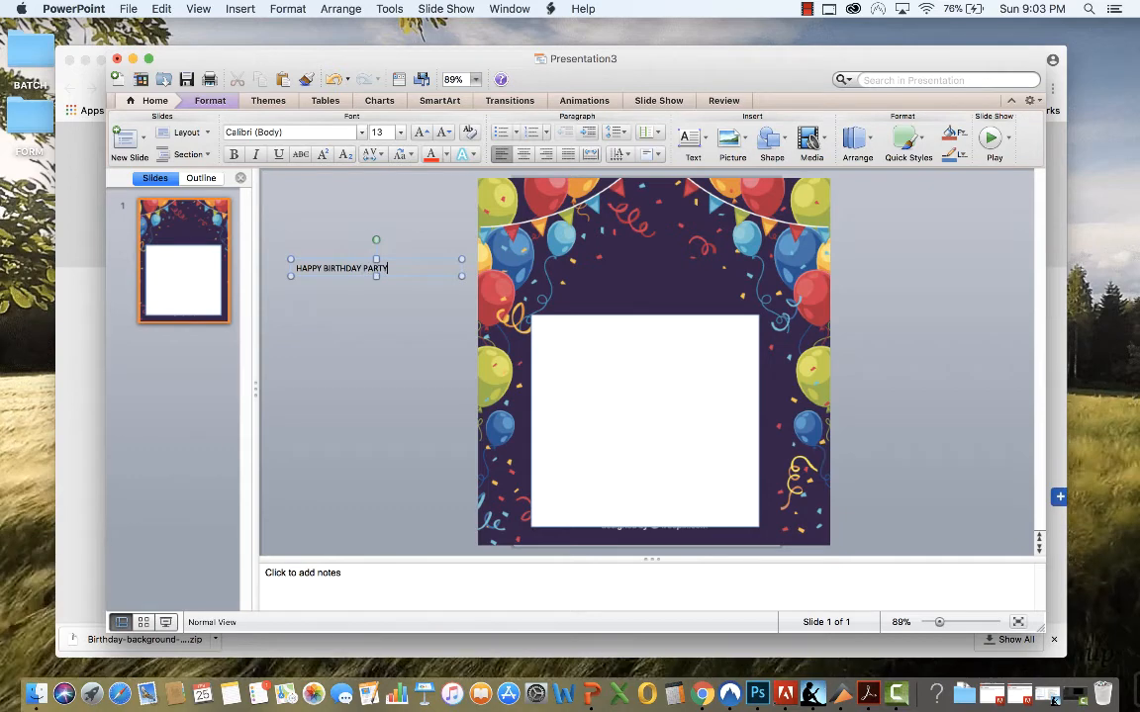
# Format the HAPPY BIRTHDAY PARTY text in the Chalkboard font at size 24.
pyautogui.click(395, 267)
pyautogui.moveTo(395, 267); pyautogui.dragTo(288, 283)
pyautogui.doubleClick(364, 284)
pyautogui.click(149, 100)
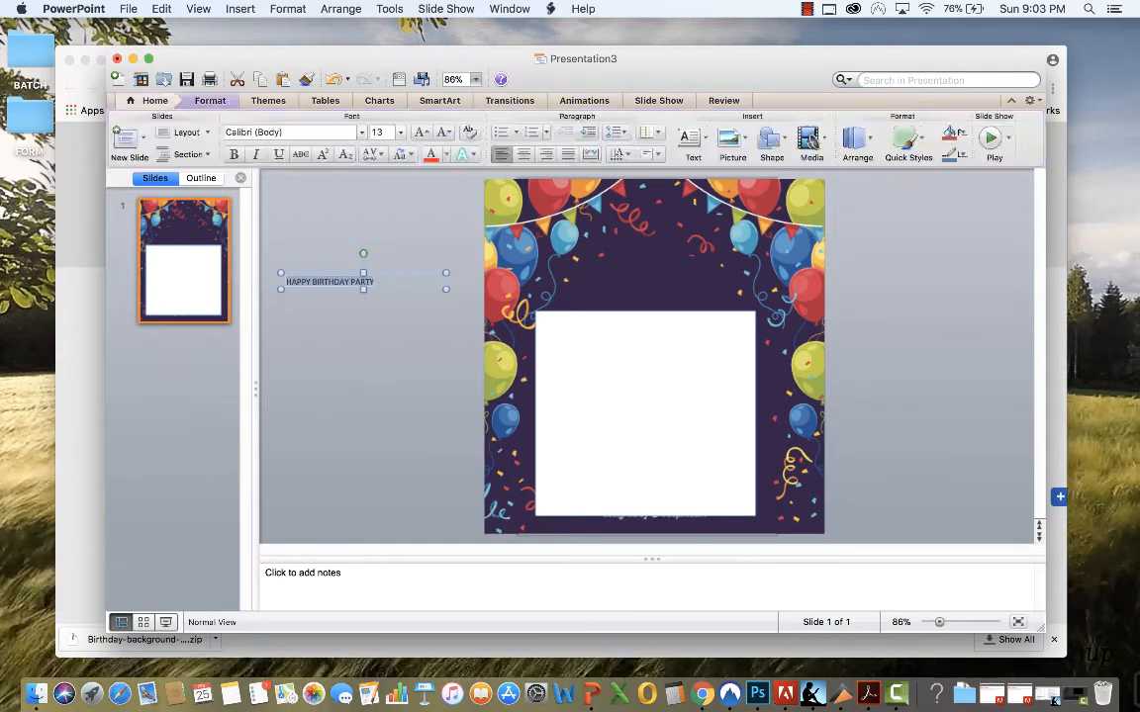
pyautogui.click(331, 133)
pyautogui.write('Chalkboard')
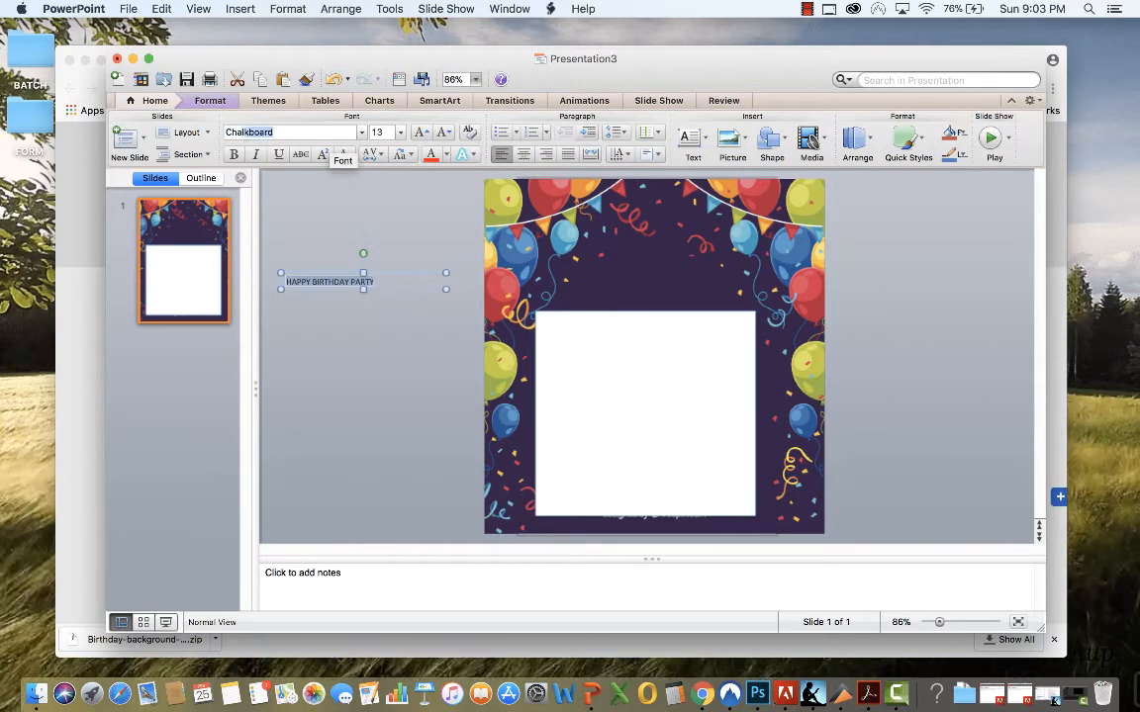
pyautogui.press('Return')
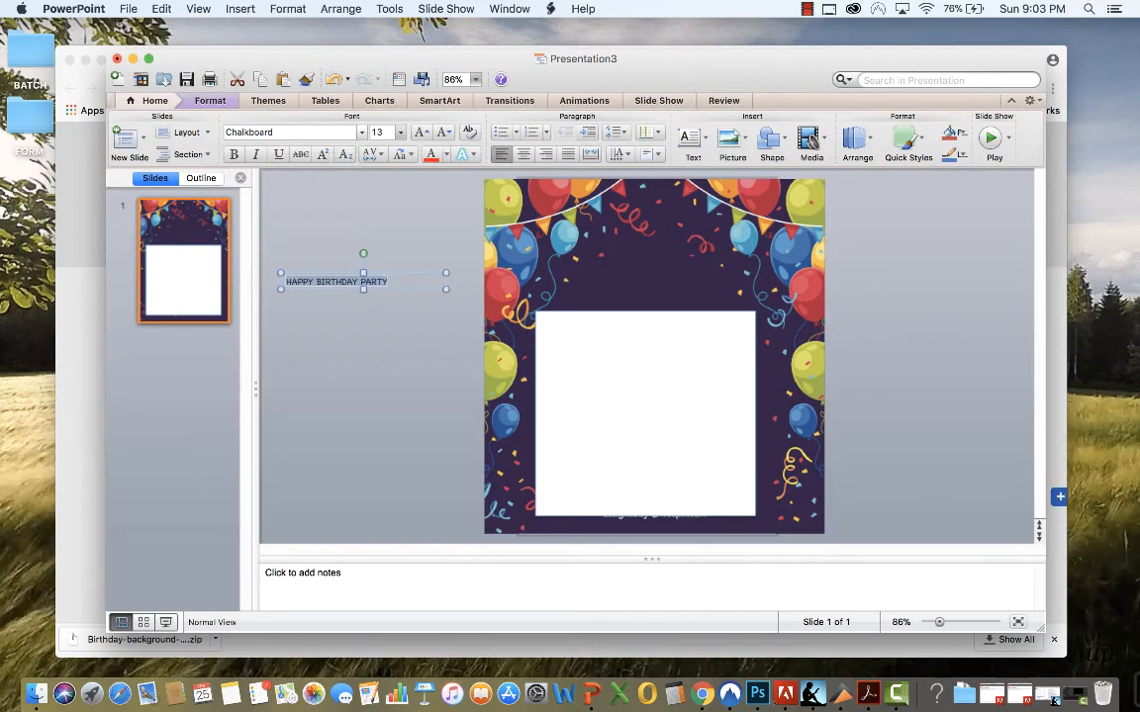
pyautogui.click(399, 131)
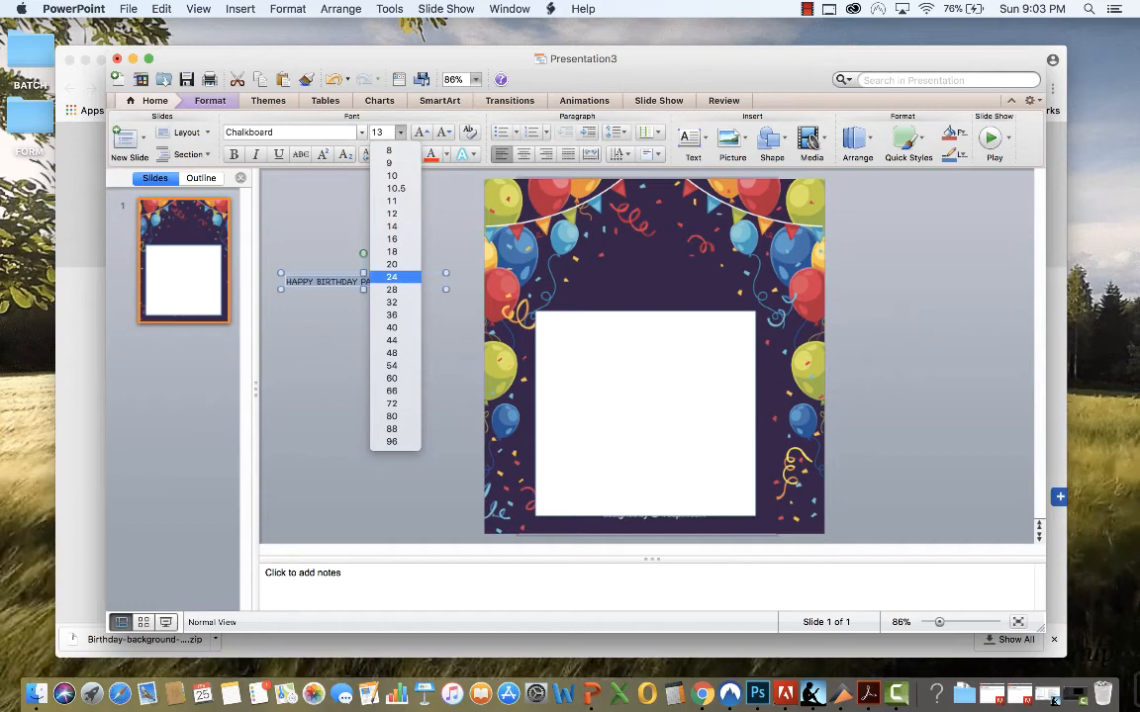
pyautogui.click(392, 277)
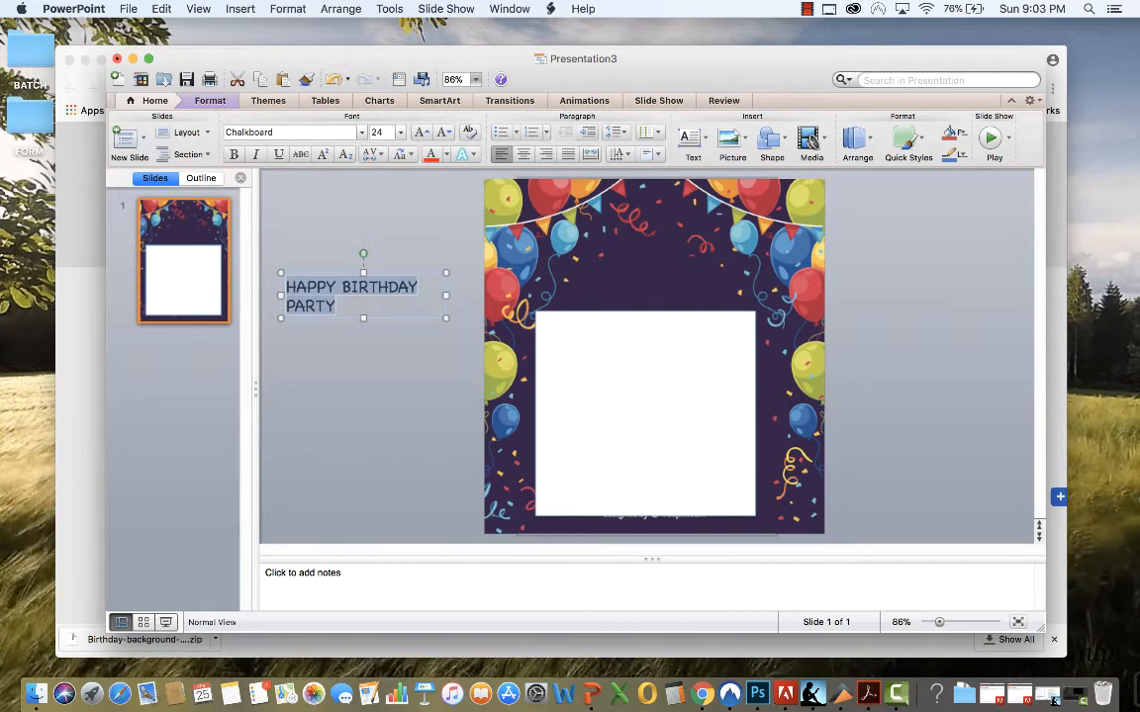
# Centre the heading text and place its box inside the white rectangle, slightly below the rectangle's upper edge.
pyautogui.press('super+e')
pyautogui.moveTo(386, 272); pyautogui.dragTo(758, 338)
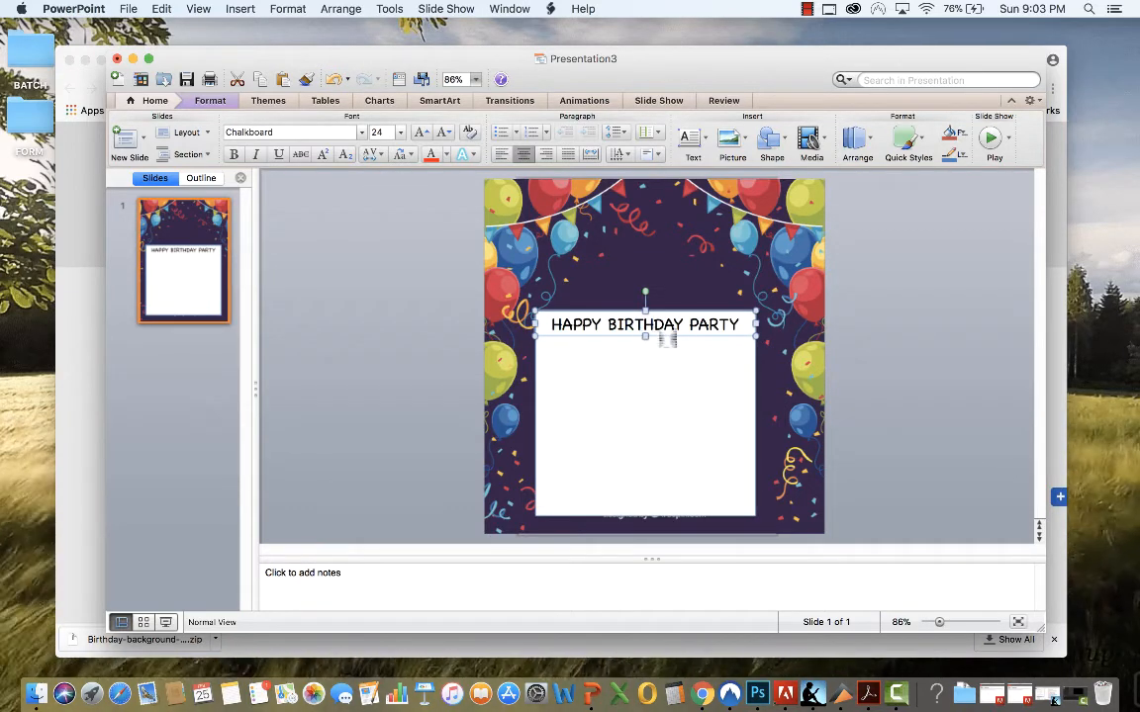
pyautogui.press('Down')
pyautogui.press('Down')
pyautogui.press('Down')
pyautogui.press('Down')
pyautogui.press('Down')
pyautogui.press('Down')
pyautogui.press('Down')
pyautogui.press('Down')
pyautogui.press('Down')
pyautogui.press('Down')
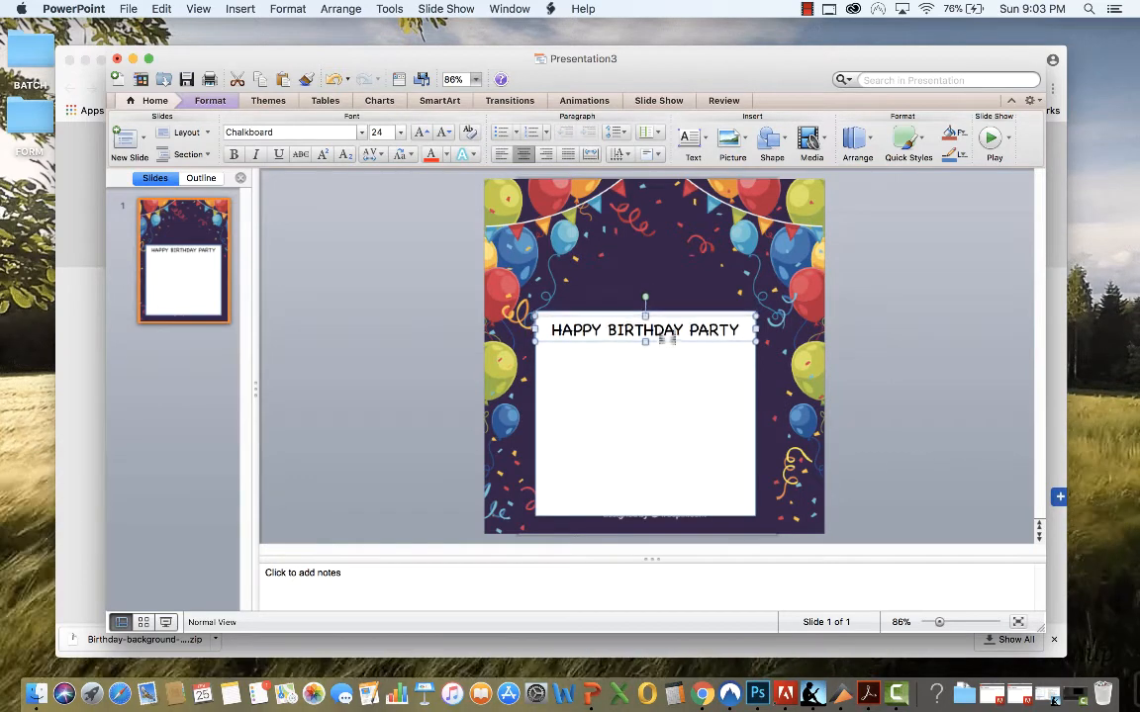
pyautogui.press('Down')
pyautogui.press('Down')
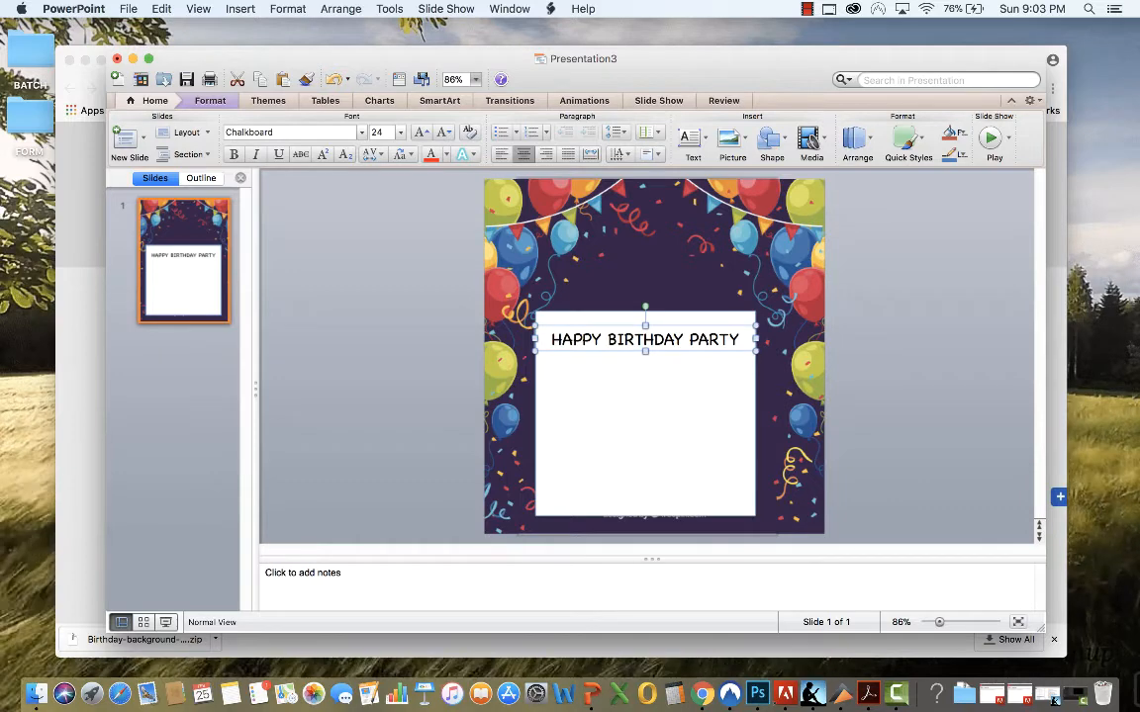
# Add a text box beside the slide reading "You're invited to the birthday party of" followed by the birthday person's full name.
pyautogui.click(689, 139)
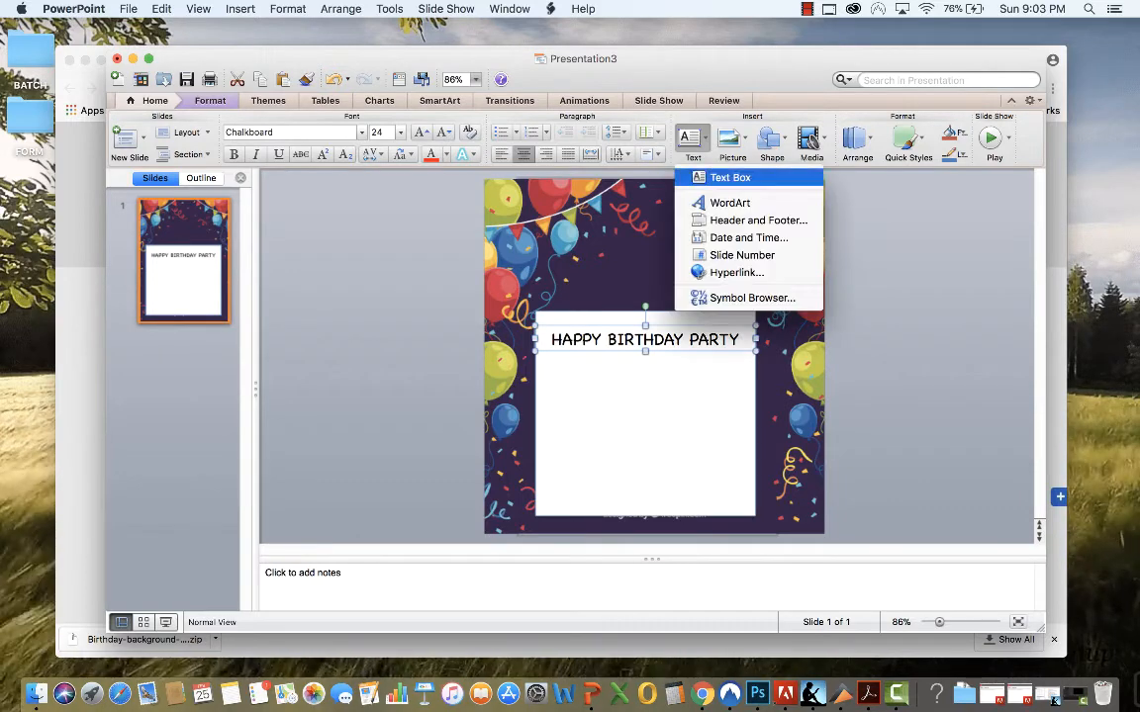
pyautogui.click(727, 172)
pyautogui.moveTo(305, 253); pyautogui.dragTo(476, 333)
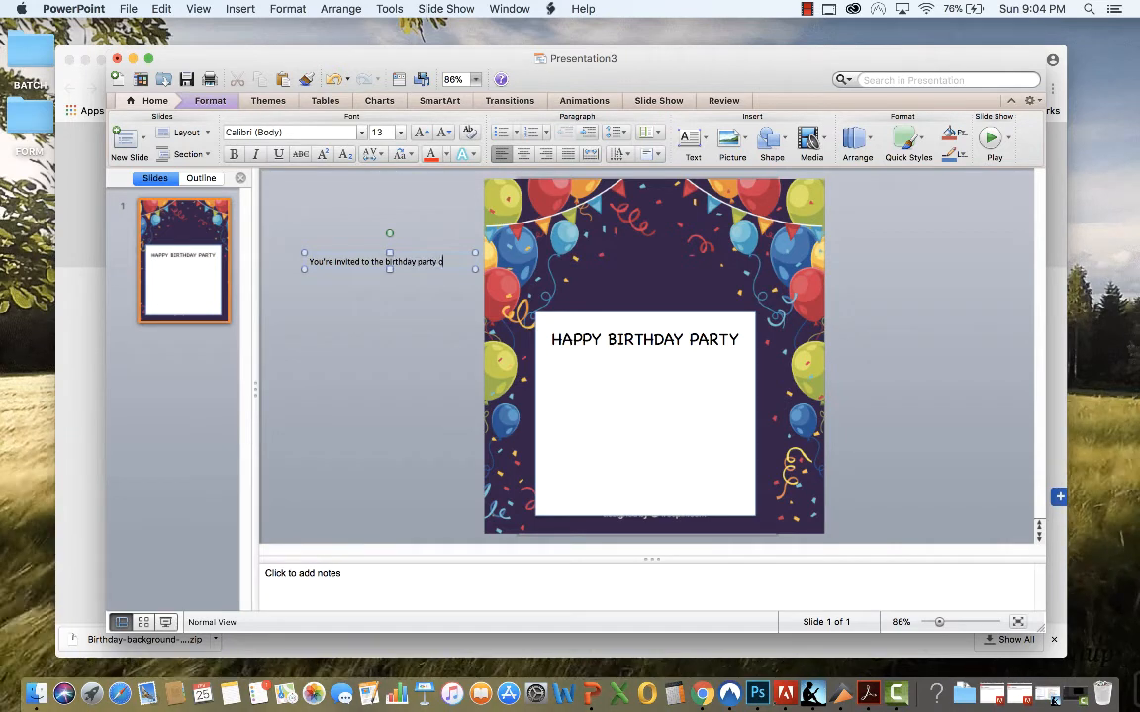
pyautogui.write('Smith')
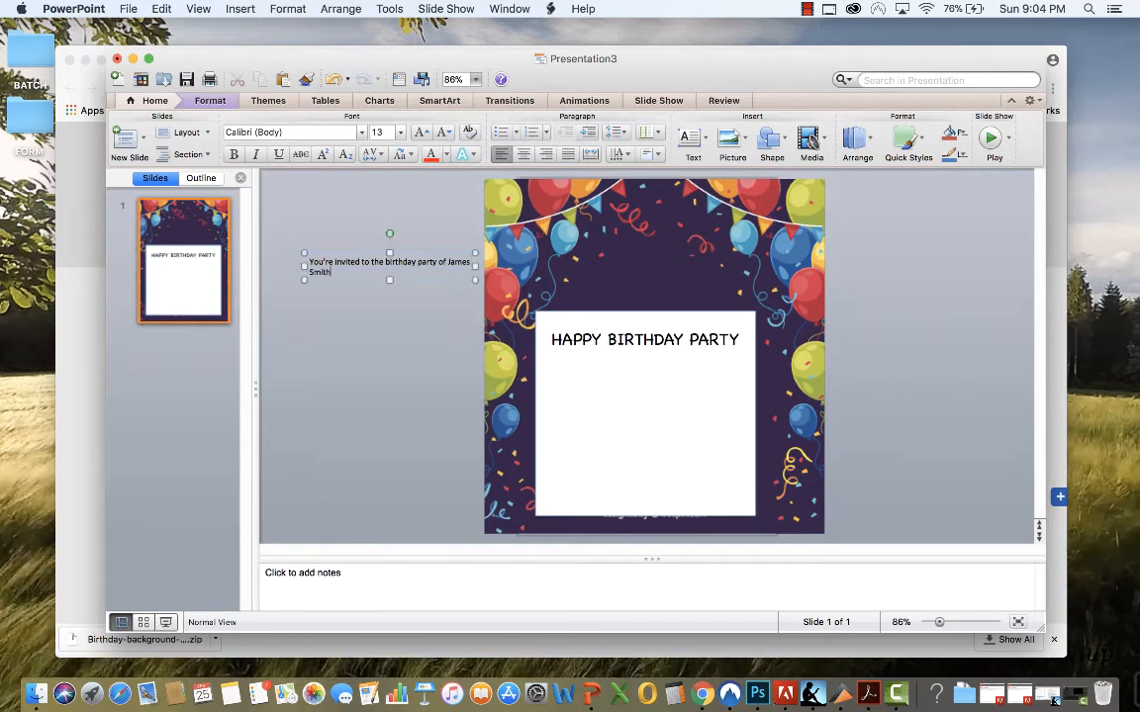
pyautogui.moveTo(338, 273); pyautogui.dragTo(309, 264)
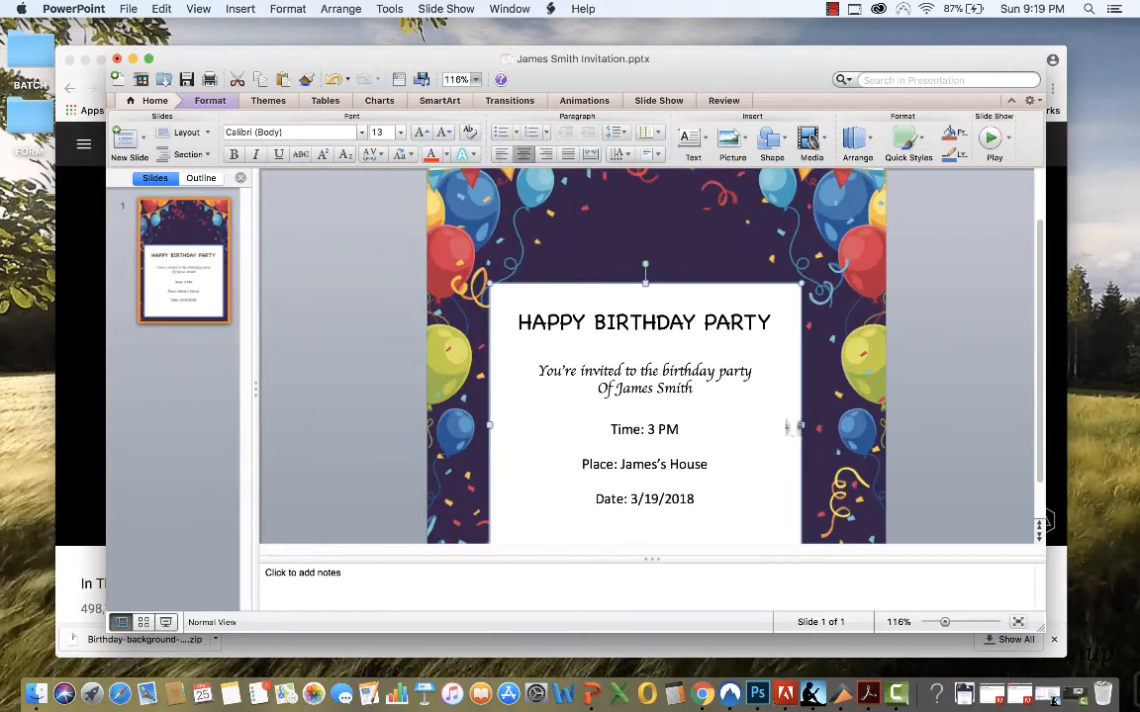
# Narrow the white rectangle from both sides and shift the heading slightly so it sits centred within it.
pyautogui.moveTo(806, 431); pyautogui.dragTo(790, 432)
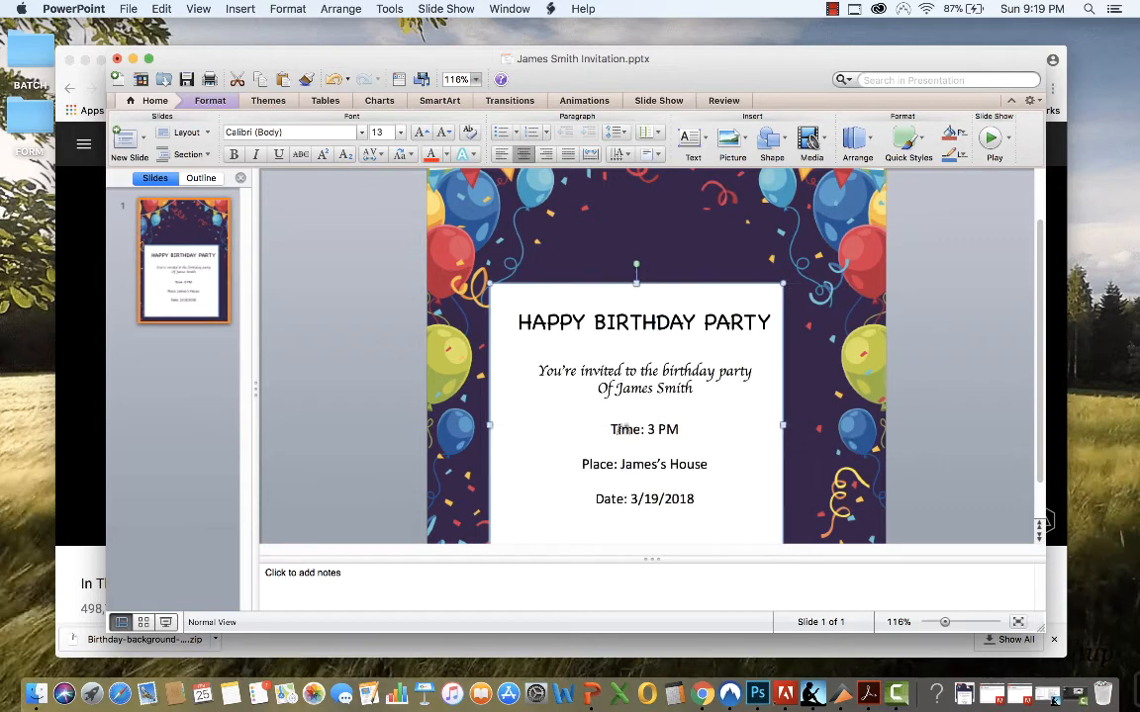
pyautogui.moveTo(499, 433); pyautogui.dragTo(521, 430)
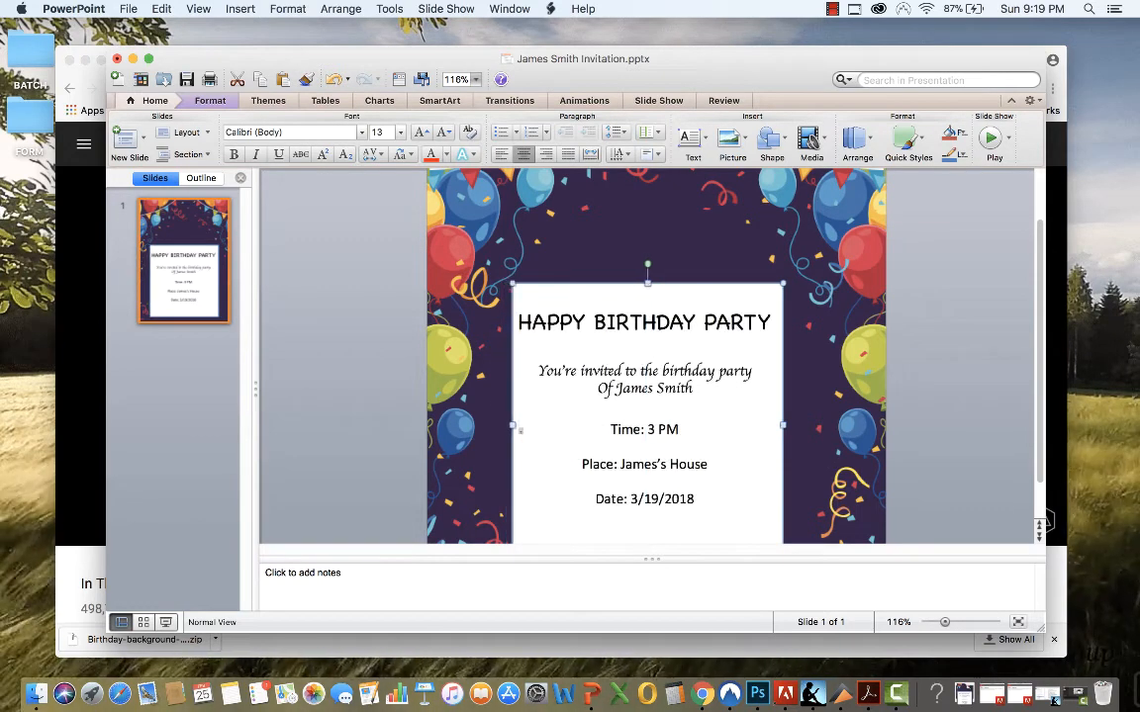
pyautogui.scroll(-2, 641, 416)
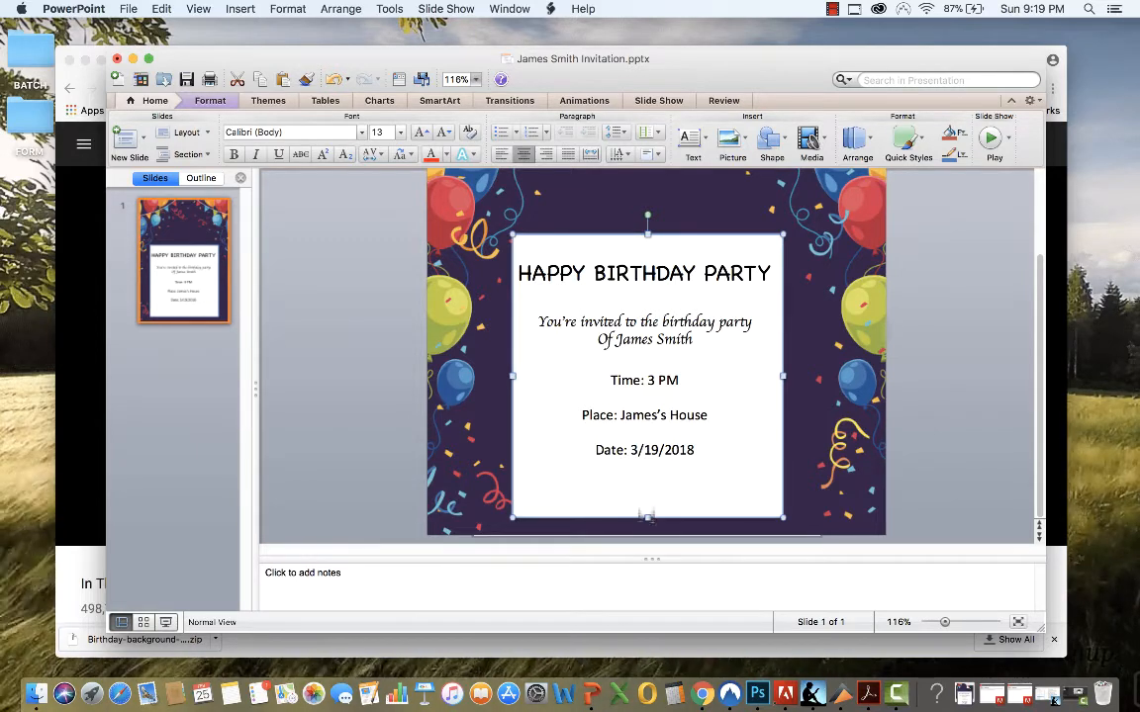
pyautogui.moveTo(654, 521); pyautogui.dragTo(654, 524)
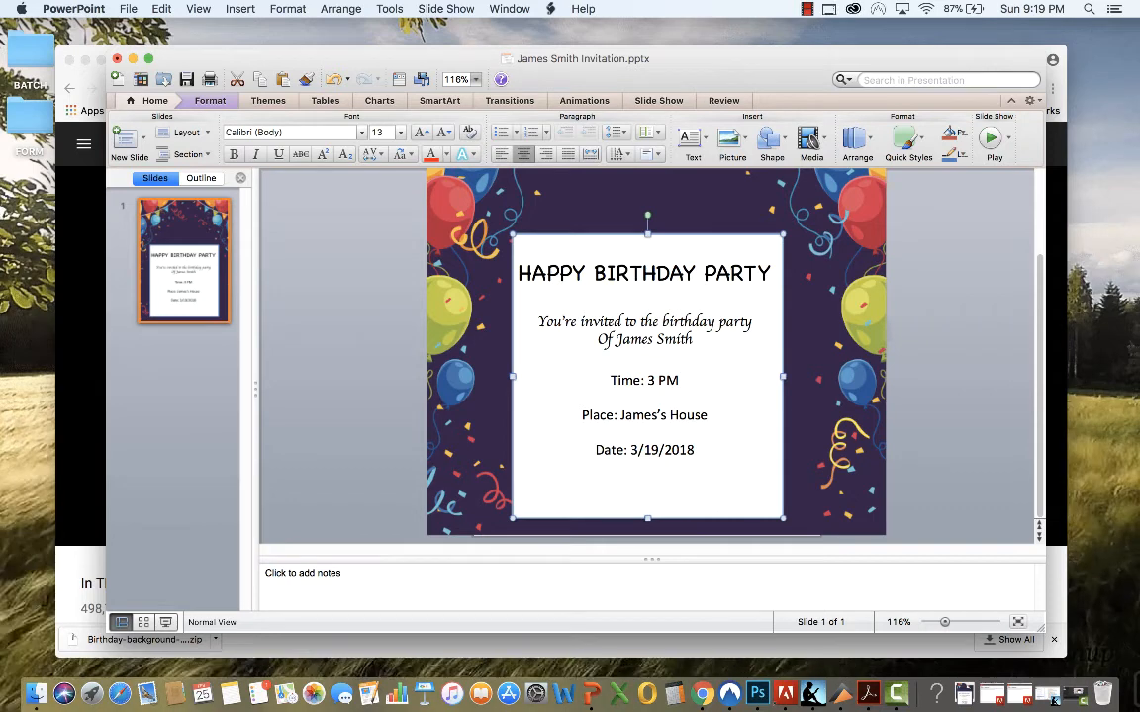
pyautogui.click(593, 275)
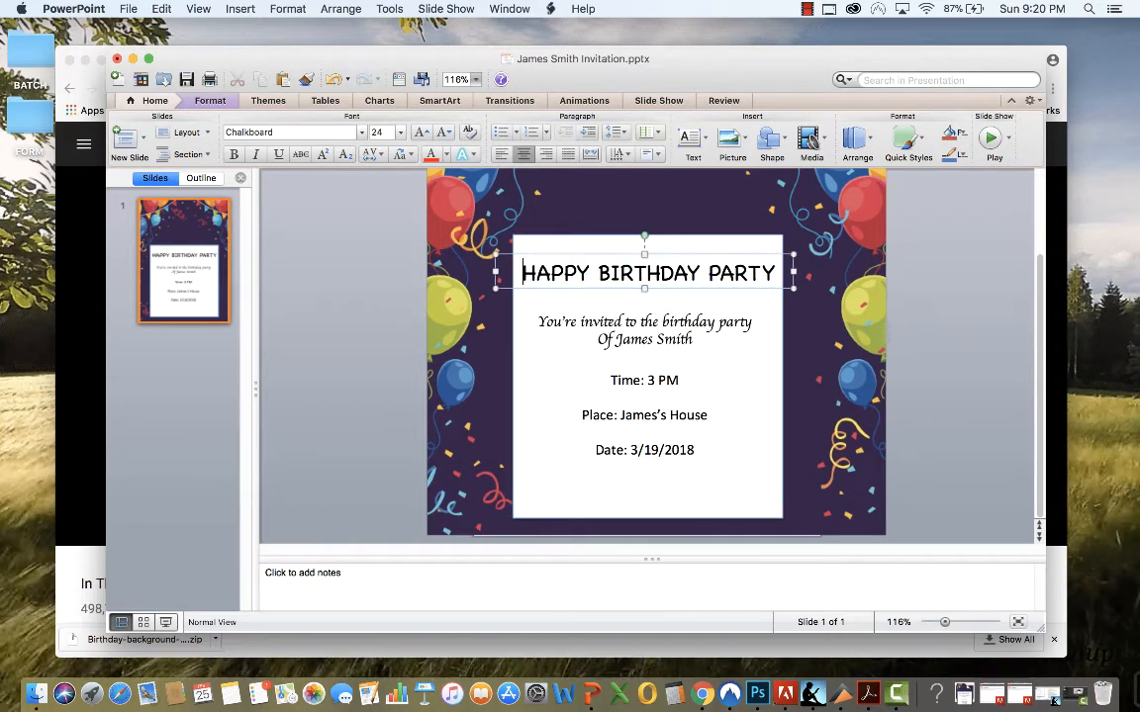
pyautogui.press('Escape')
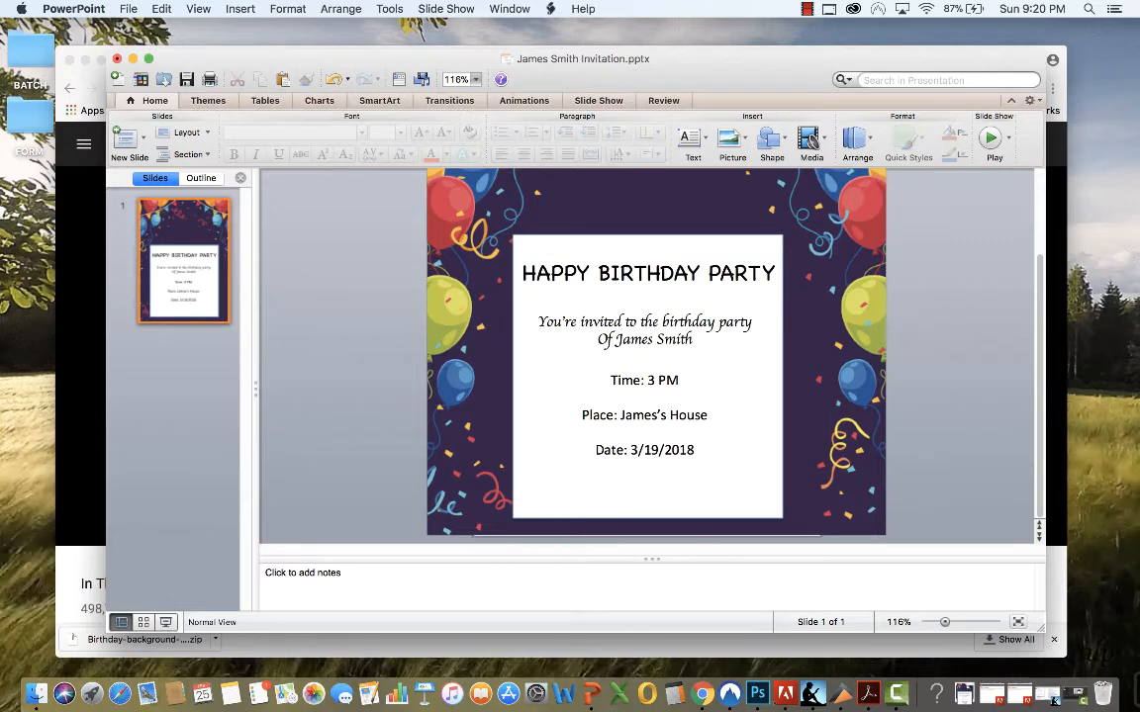
# Save the invitation under its current name in Downloads as a PowerPoint Presentation (.pptx).
pyautogui.click(128, 8)
pyautogui.click(149, 141)
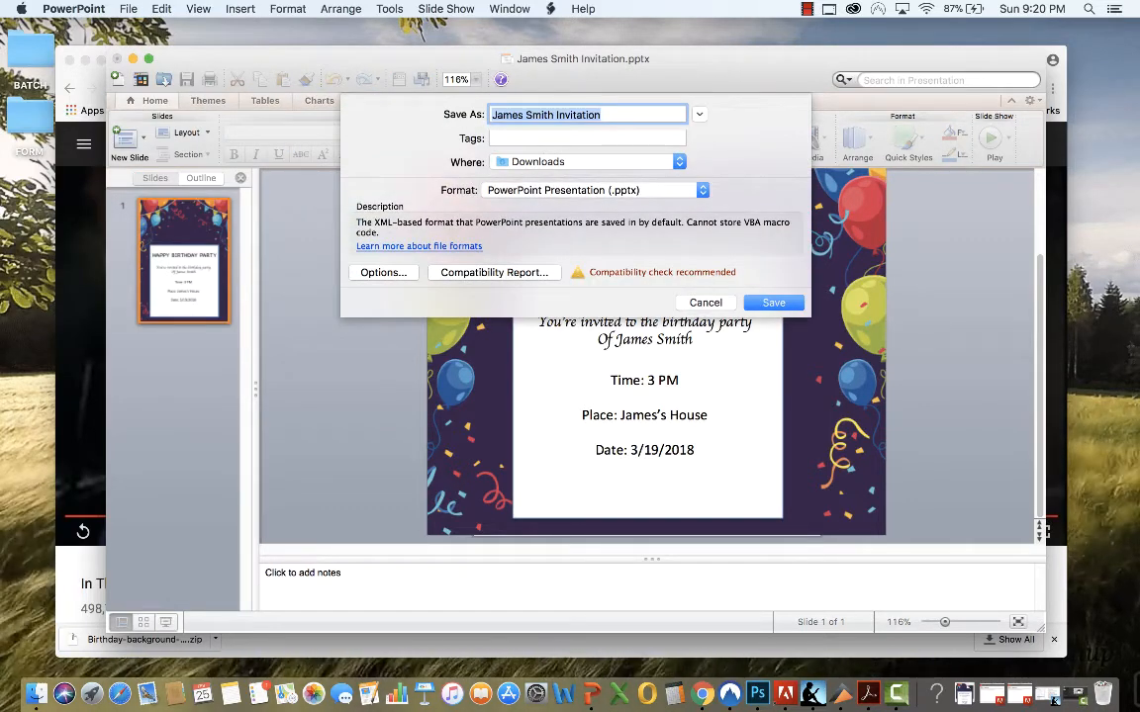
pyautogui.press('Return')
pyautogui.click(687, 186)
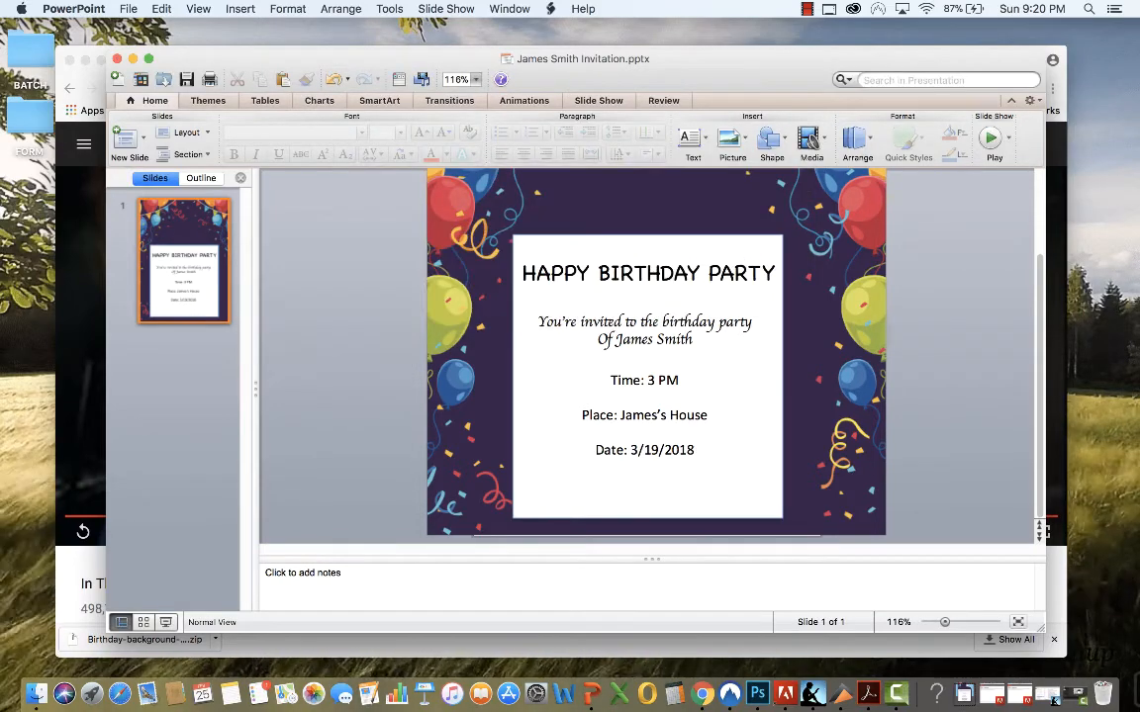
# Save a PDF copy of the invitation in Downloads.
pyautogui.click(127, 8)
pyautogui.click(149, 141)
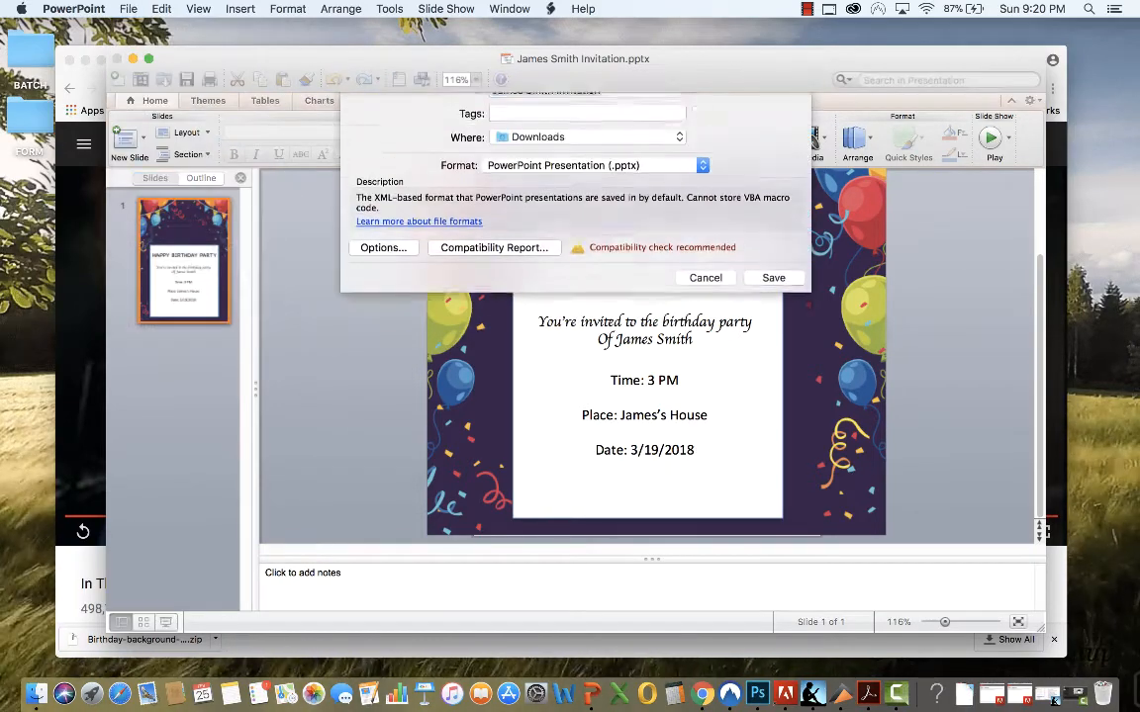
pyautogui.click(594, 190)
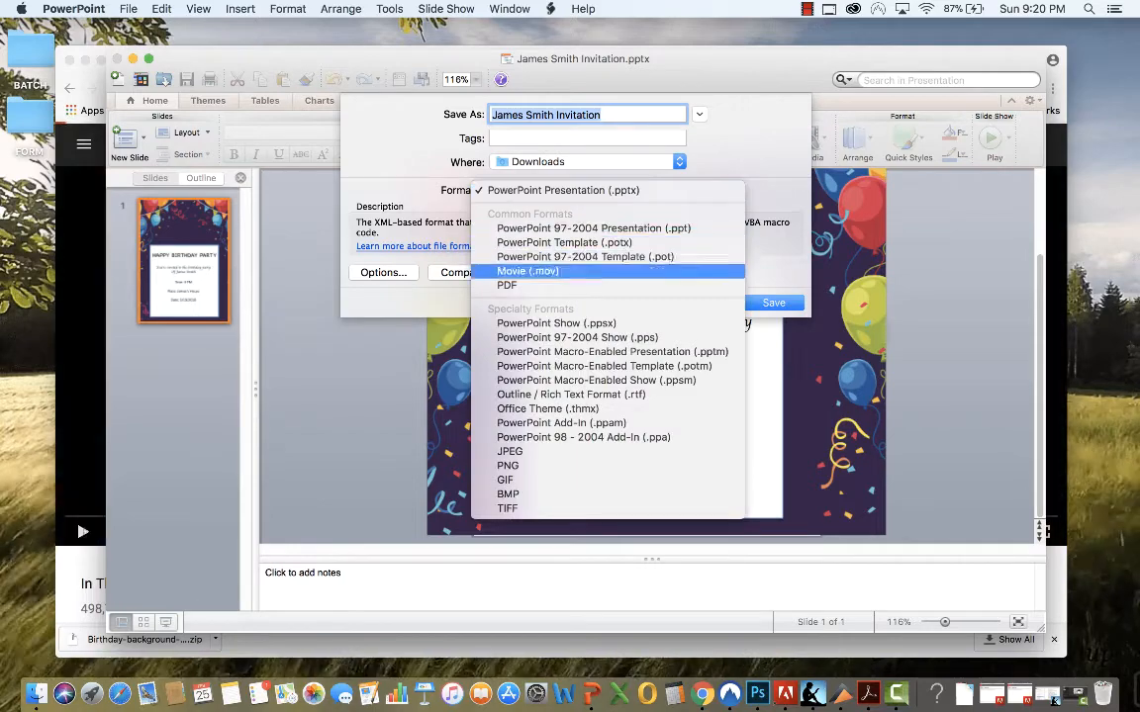
pyautogui.click(515, 282)
pyautogui.click(774, 303)
pyautogui.click(691, 188)
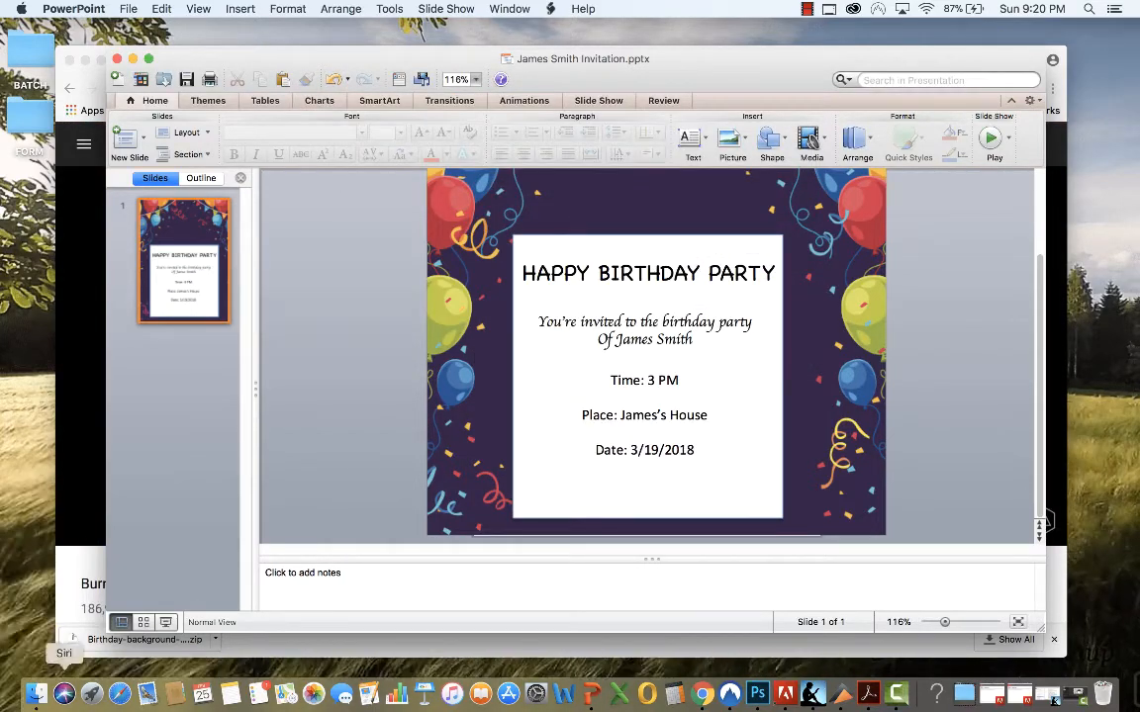
# Open the exported invitation PDF from Finder in Acrobat and check the whole page.
pyautogui.click(36, 695)
pyautogui.doubleClick(486, 203)
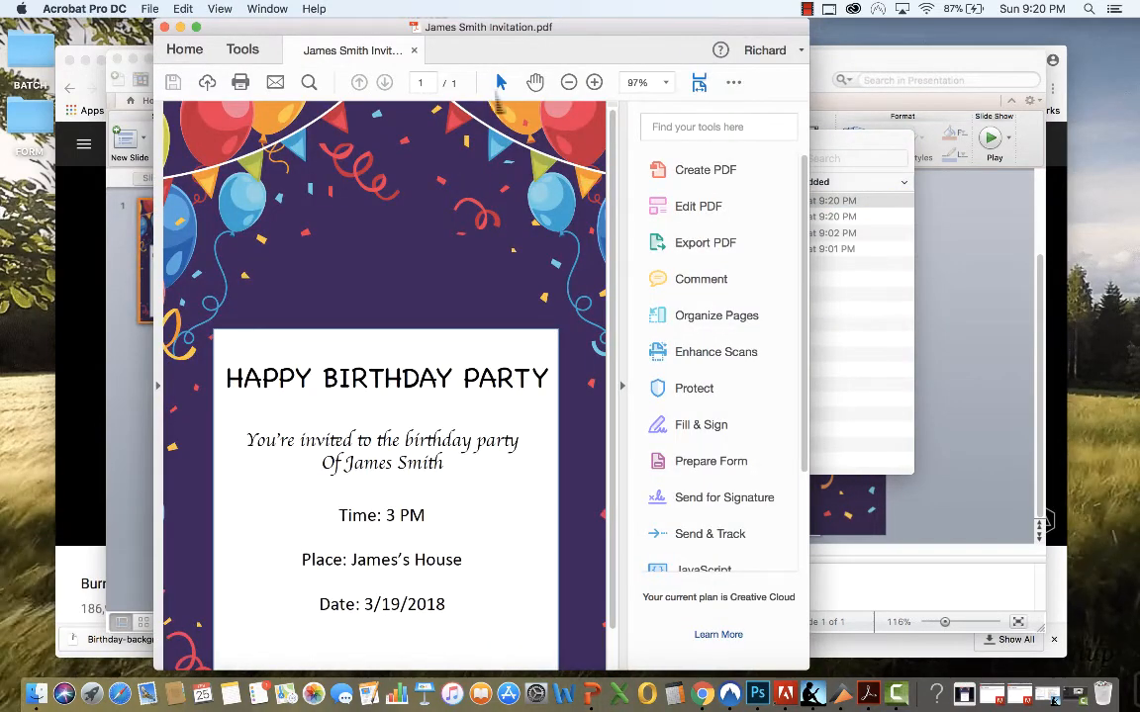
pyautogui.click(568, 83)
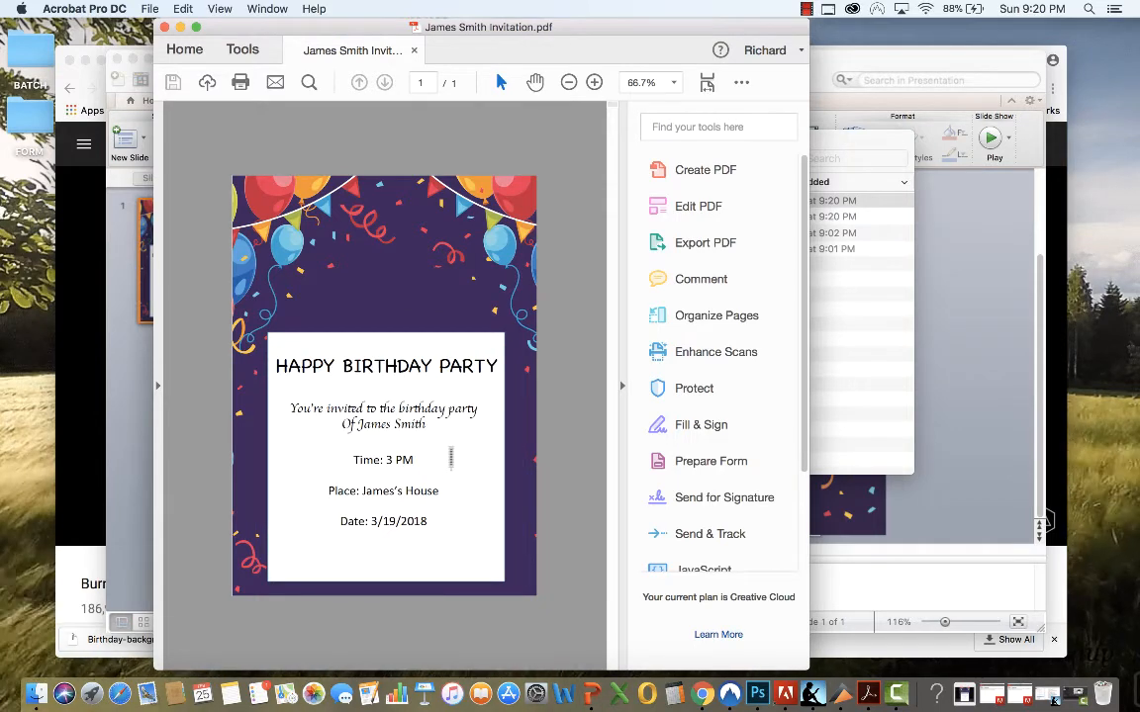
# Show the rulers and pull vertical guides about 0.25" inside the page's left and right edges.
pyautogui.click(569, 82)
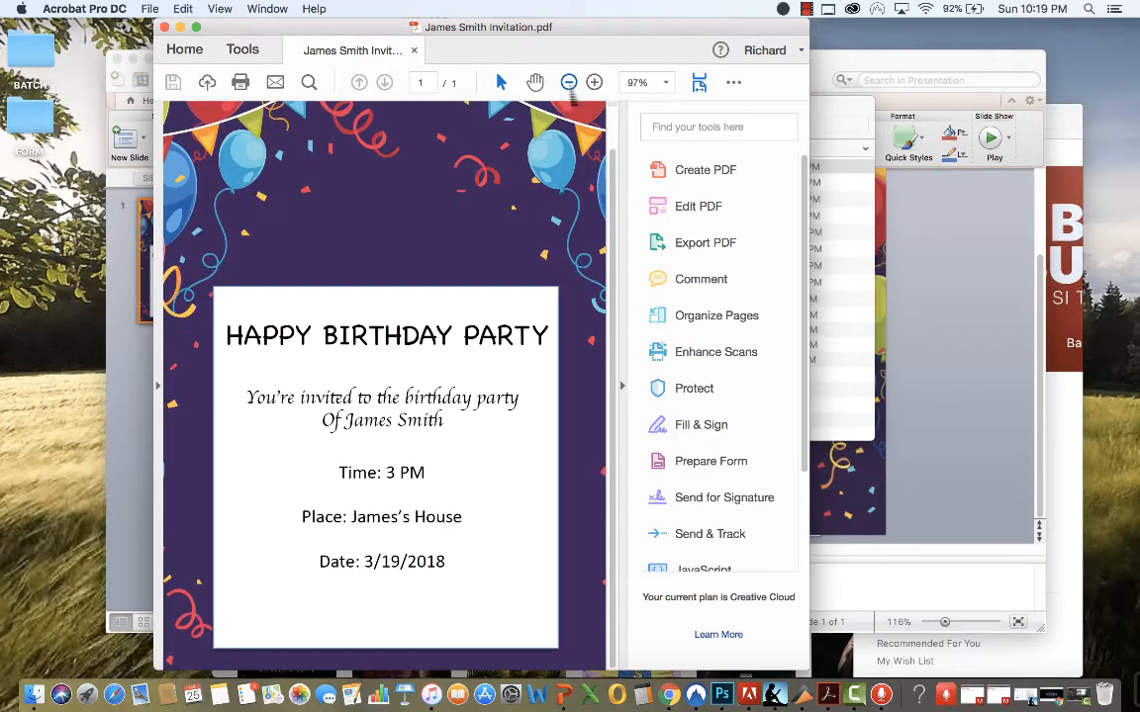
pyautogui.click(569, 82)
pyautogui.press('super+r')
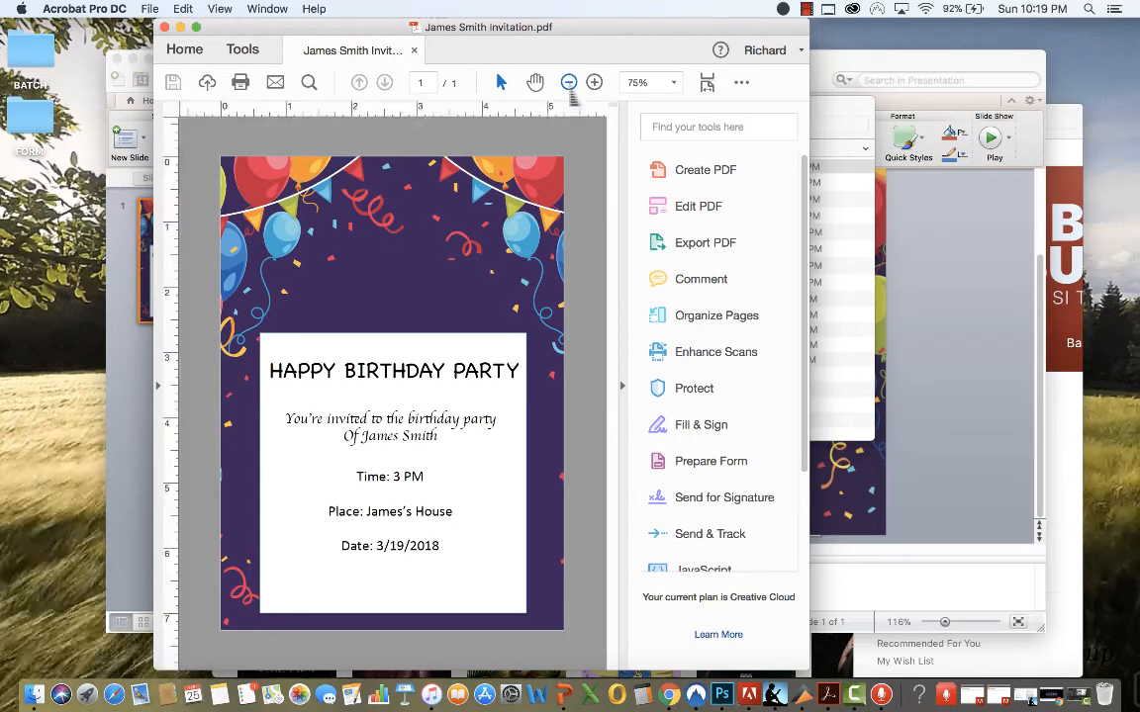
pyautogui.moveTo(173, 262); pyautogui.dragTo(240, 269)
pyautogui.moveTo(171, 278); pyautogui.dragTo(549, 306)
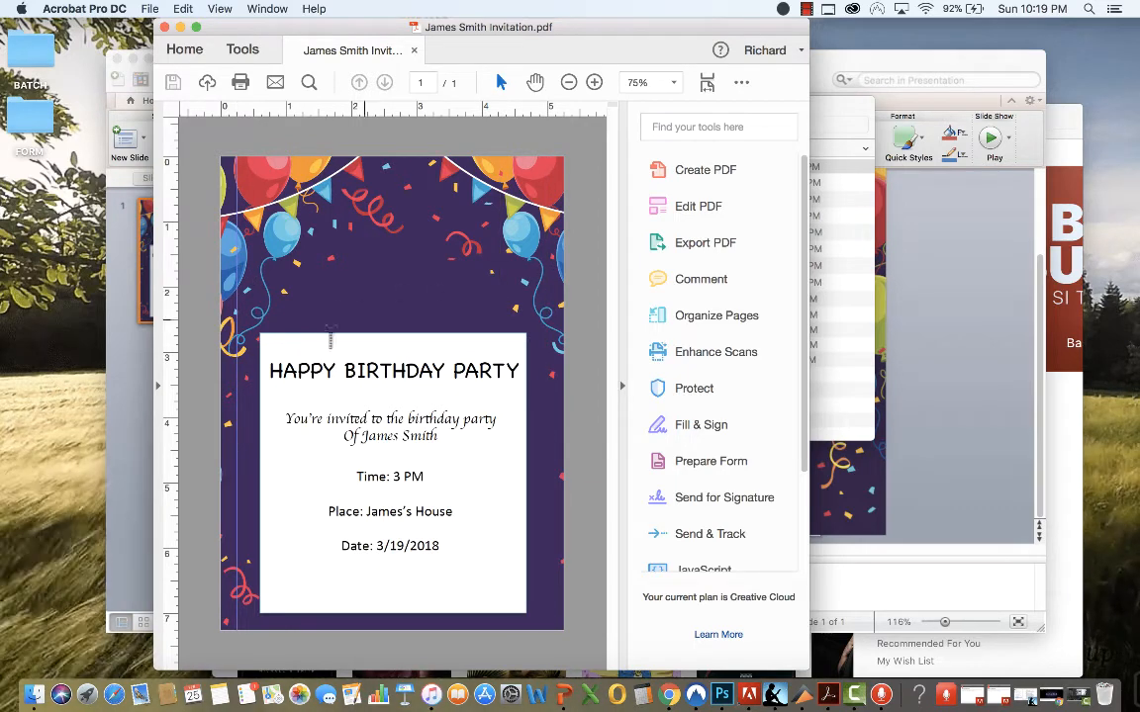